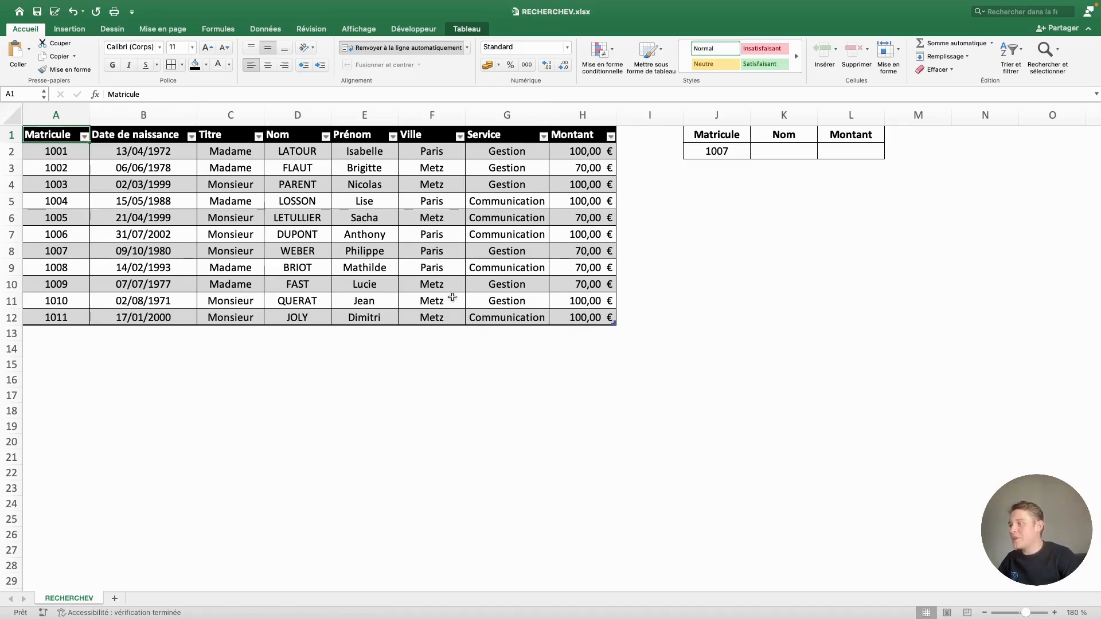
{"action": "mouse_move", "coordinate": [578, 317]}
{"action": "left_mouse_down"}
{"action": "mouse_move", "coordinate": [35, 135]}
{"action": "mouse_move", "coordinate": [103, 166]}
{"action": "mouse_move", "coordinate": [487, 269]}
{"action": "mouse_move", "coordinate": [579, 267]}
{"action": "mouse_move", "coordinate": [564, 317]}
{"action": "left_mouse_up"}
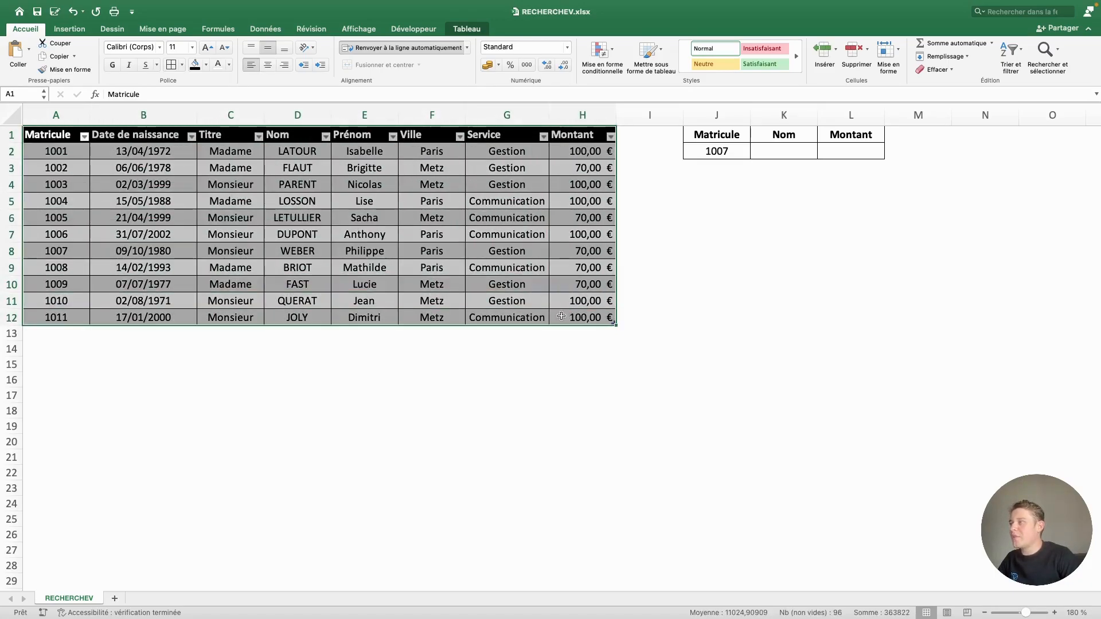
{"action": "left_click", "coordinate": [72, 158]}
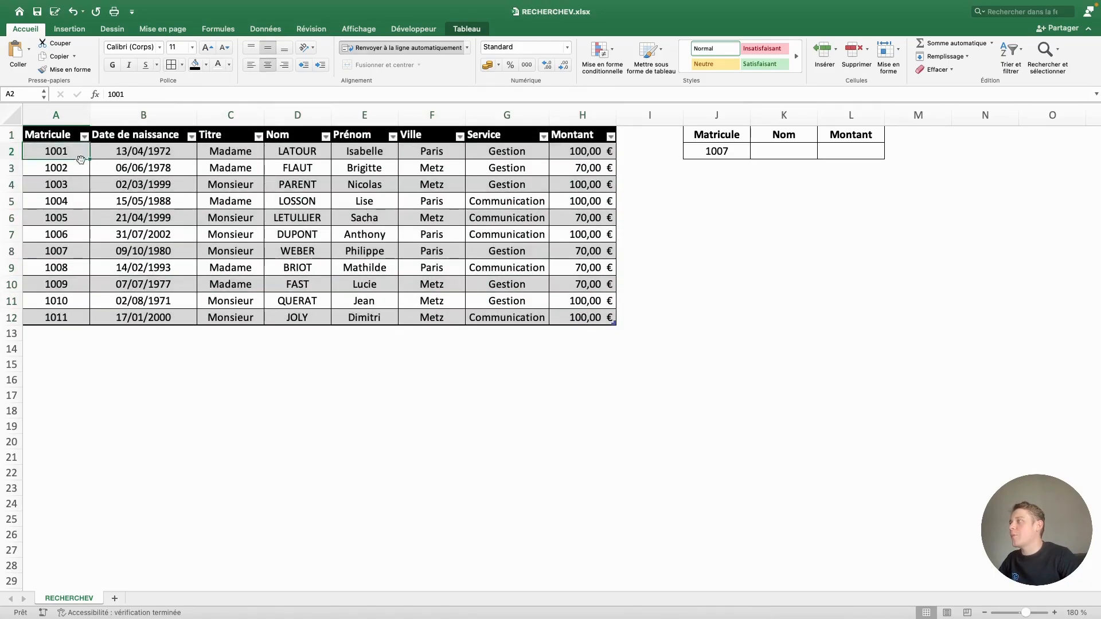
{"action": "left_click", "coordinate": [126, 151]}
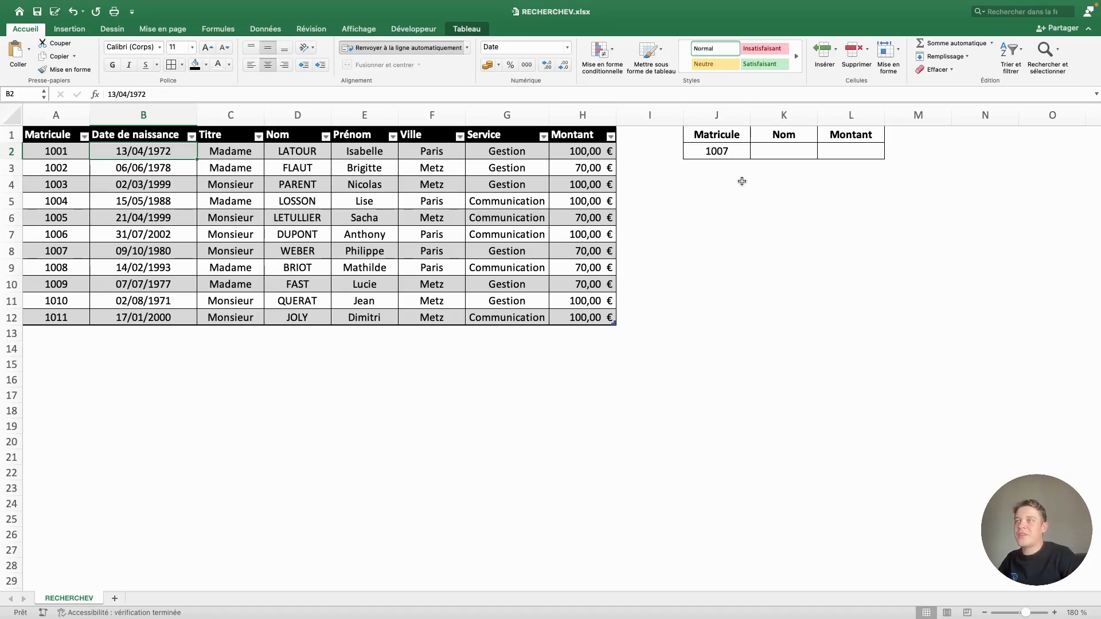
Start a RECHERCHEV formula in K2 under Nom, using the matricule in J2 as the lookup value
{"action": "left_click", "coordinate": [777, 151]}
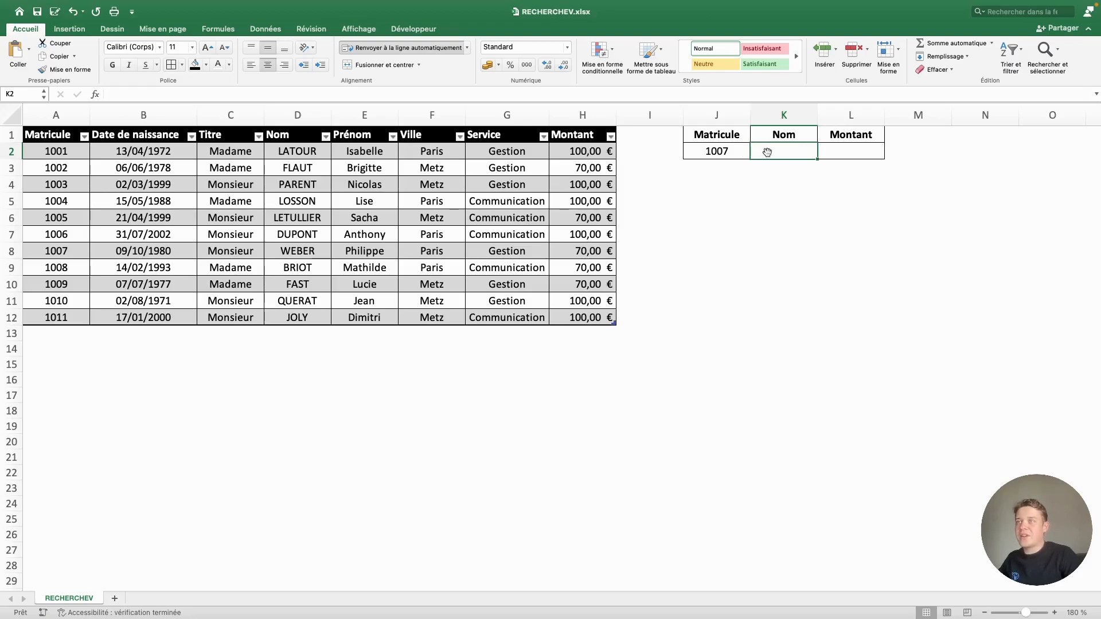
{"action": "type", "text": "=recherchev("}
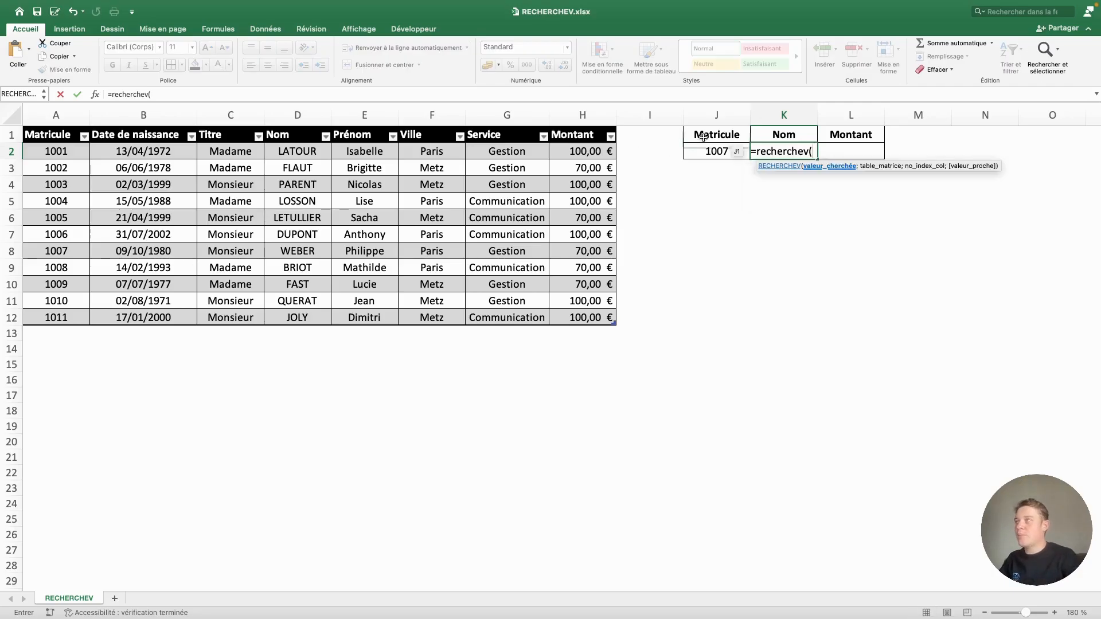
{"action": "left_click", "coordinate": [372, 96]}
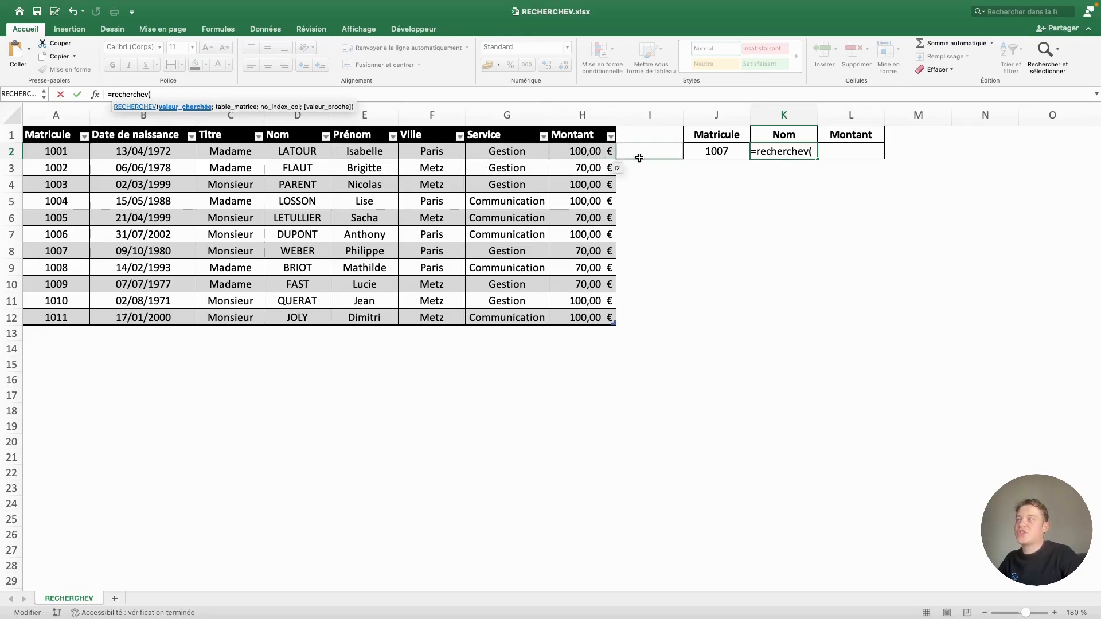
{"action": "left_click", "coordinate": [726, 151]}
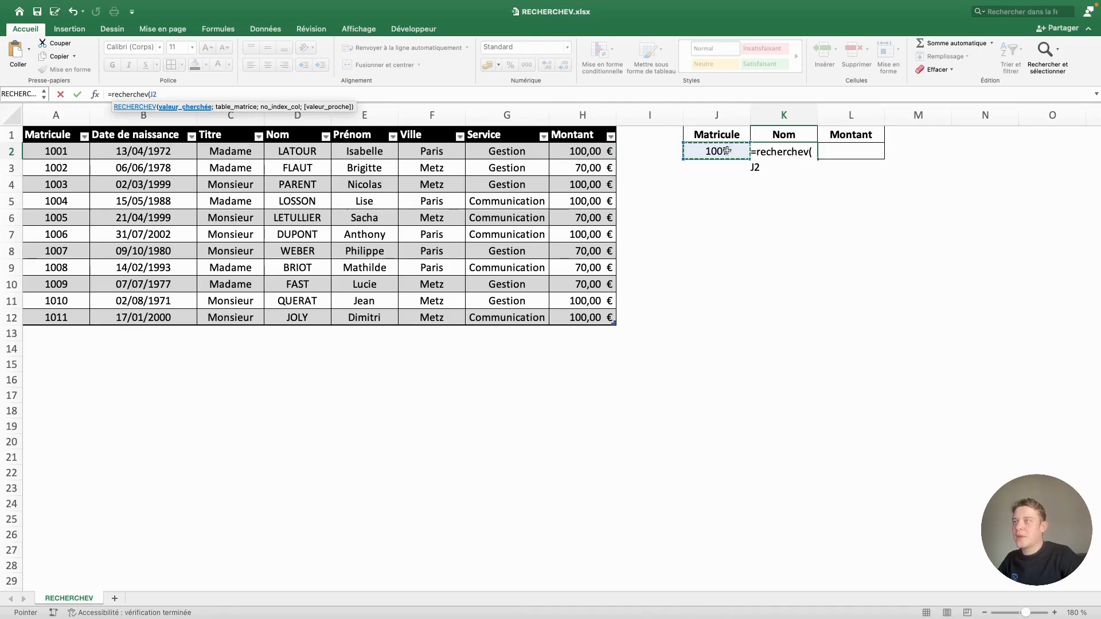
{"action": "left_click", "coordinate": [71, 252]}
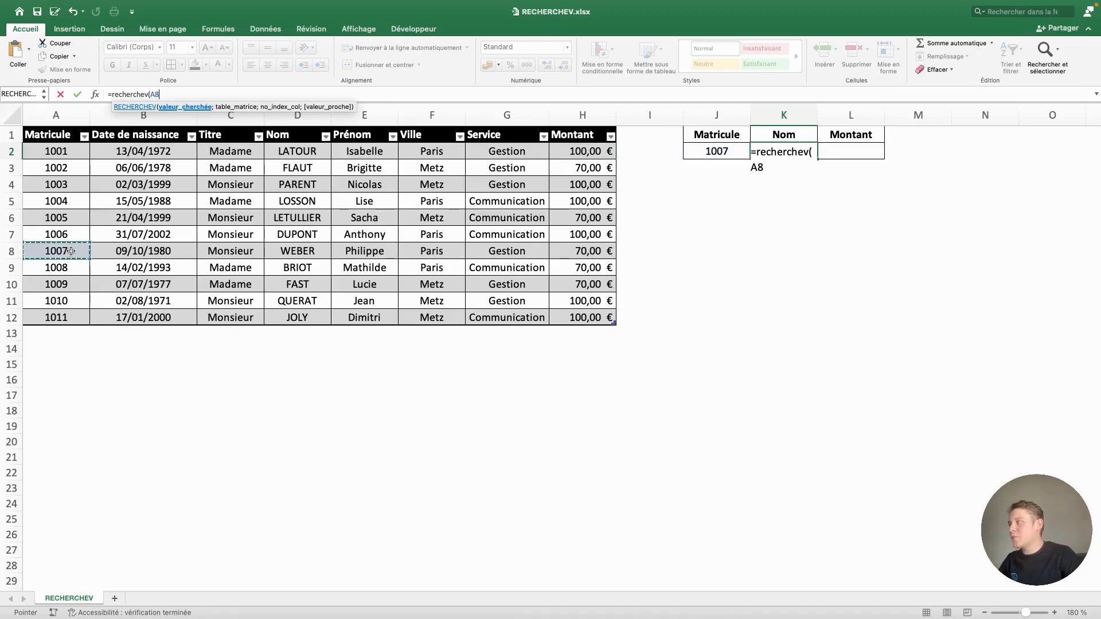
{"action": "left_click", "coordinate": [717, 151]}
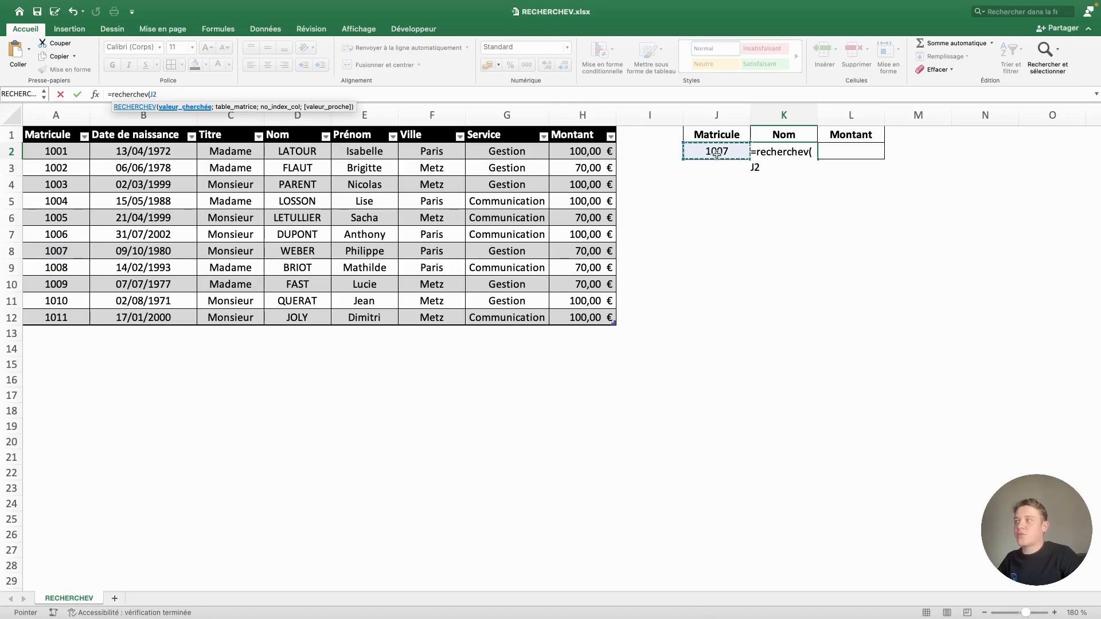
{"action": "type", "text": ";"}
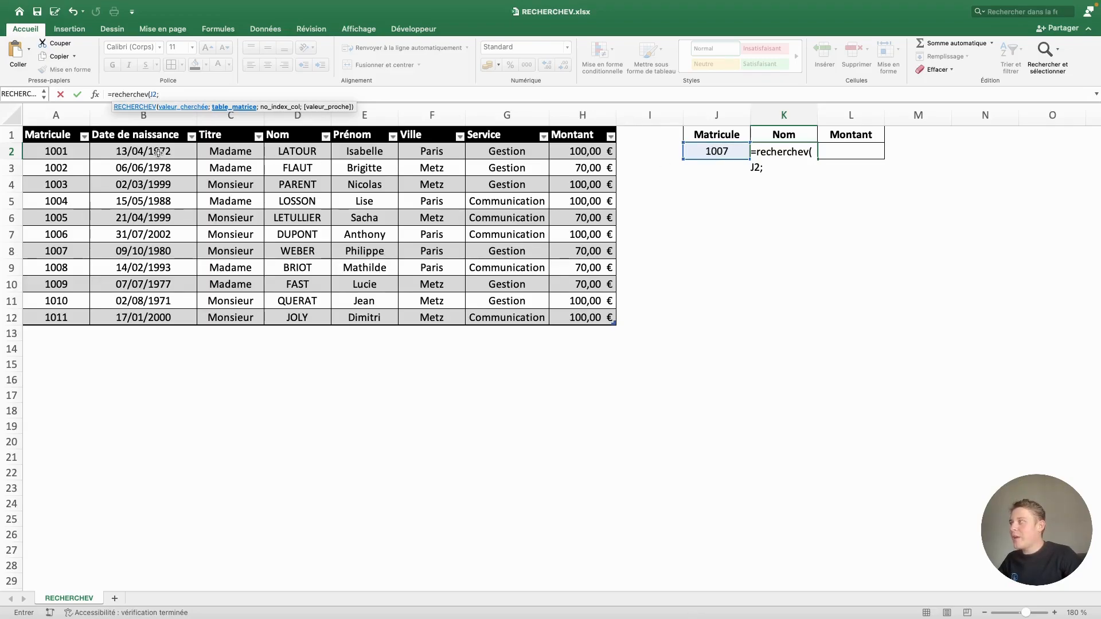
Complete the K2 formula with the whole table Tableau1 as the table array, column index 4 and FAUX for an exact match
{"action": "left_click_drag", "start_coordinate": [60, 129], "coordinate": [568, 142]}
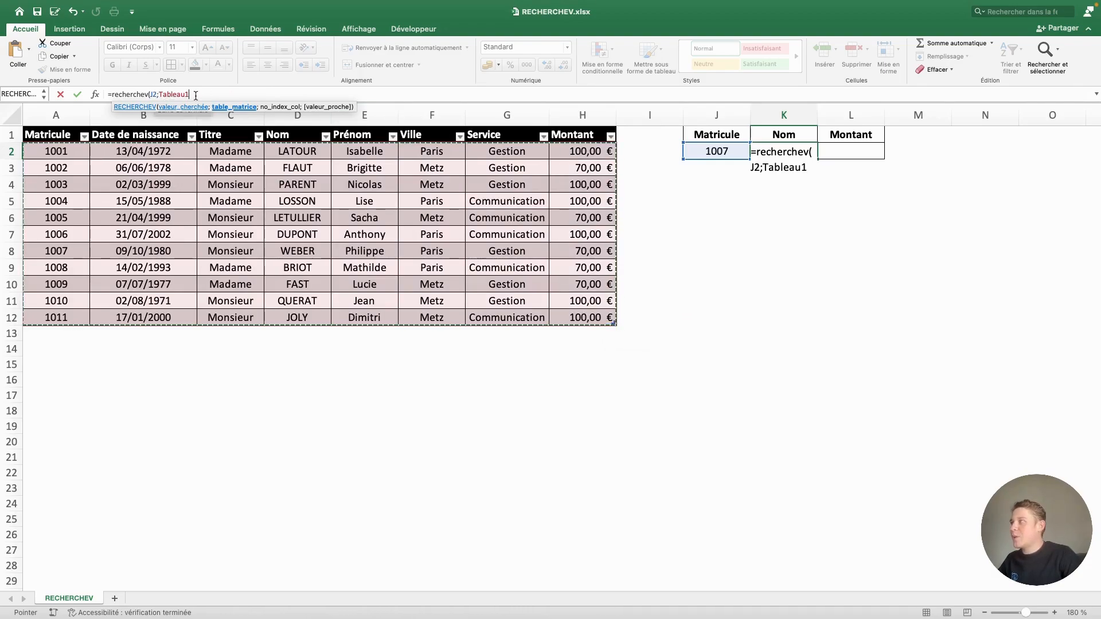
{"action": "type", "text": ";"}
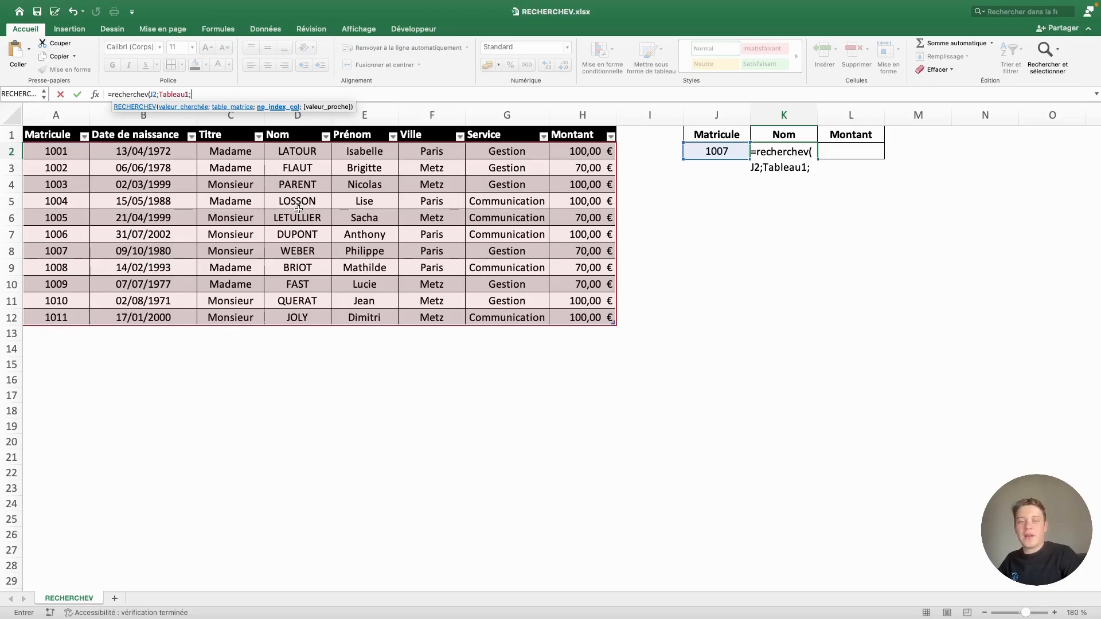
{"action": "type", "text": "4"}
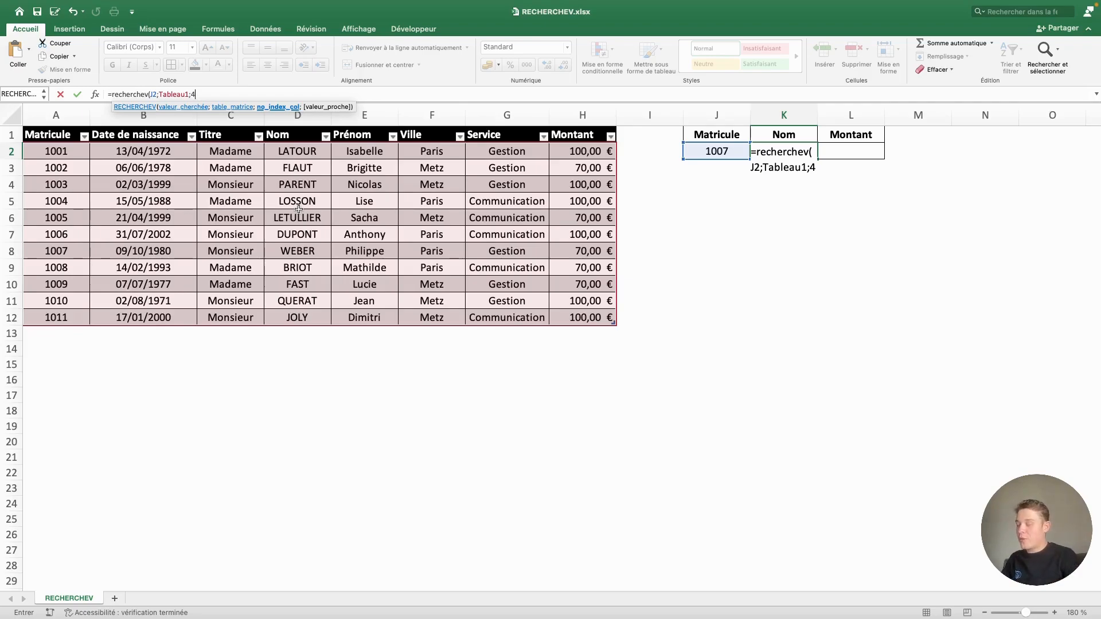
{"action": "type", "text": ";"}
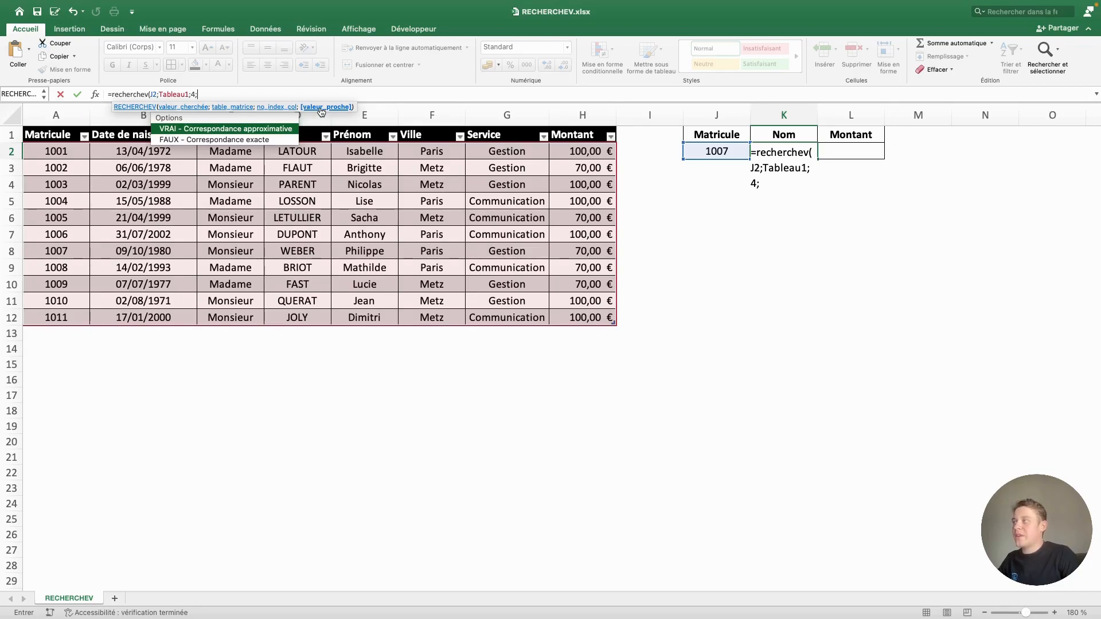
{"action": "type", "text": "0"}
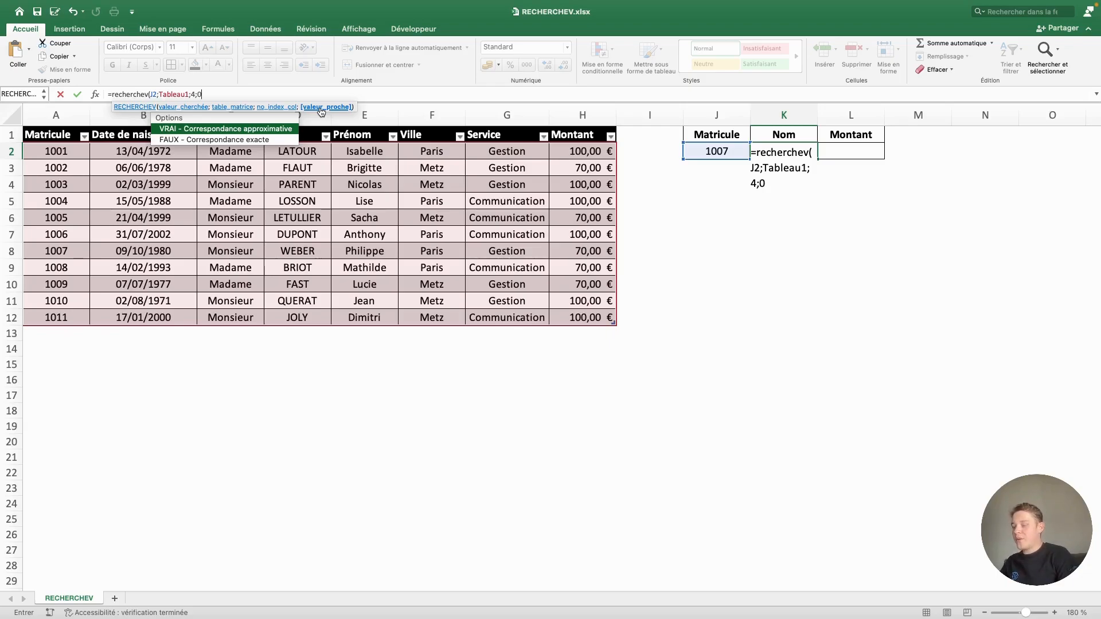
{"action": "key", "text": "BackSpace"}
{"action": "type", "text": "FAUX"}
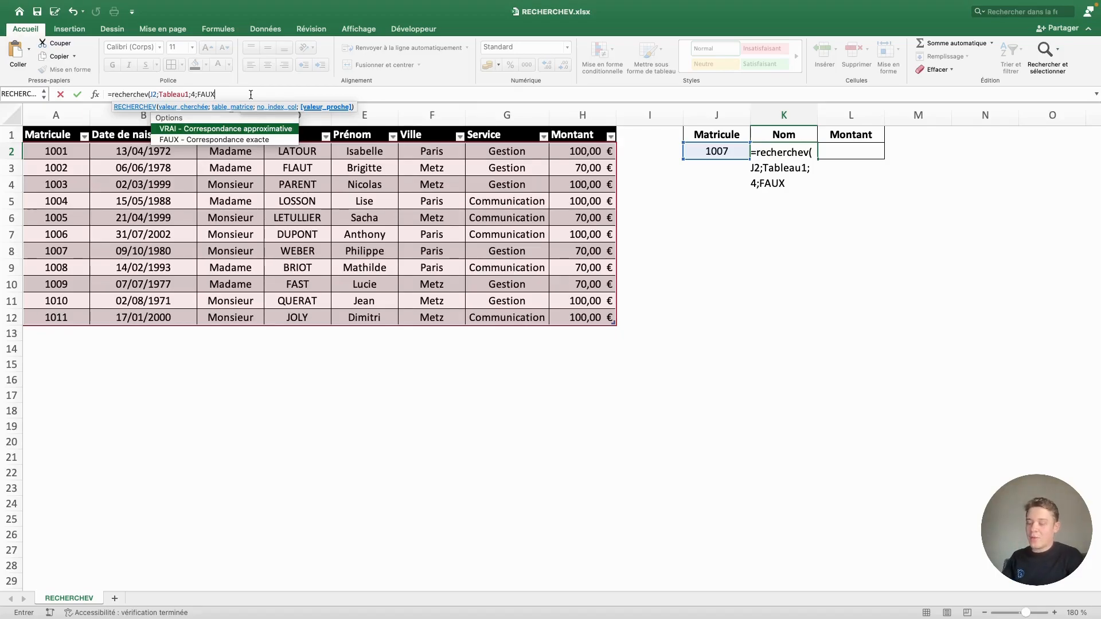
{"action": "type", "text": ")"}
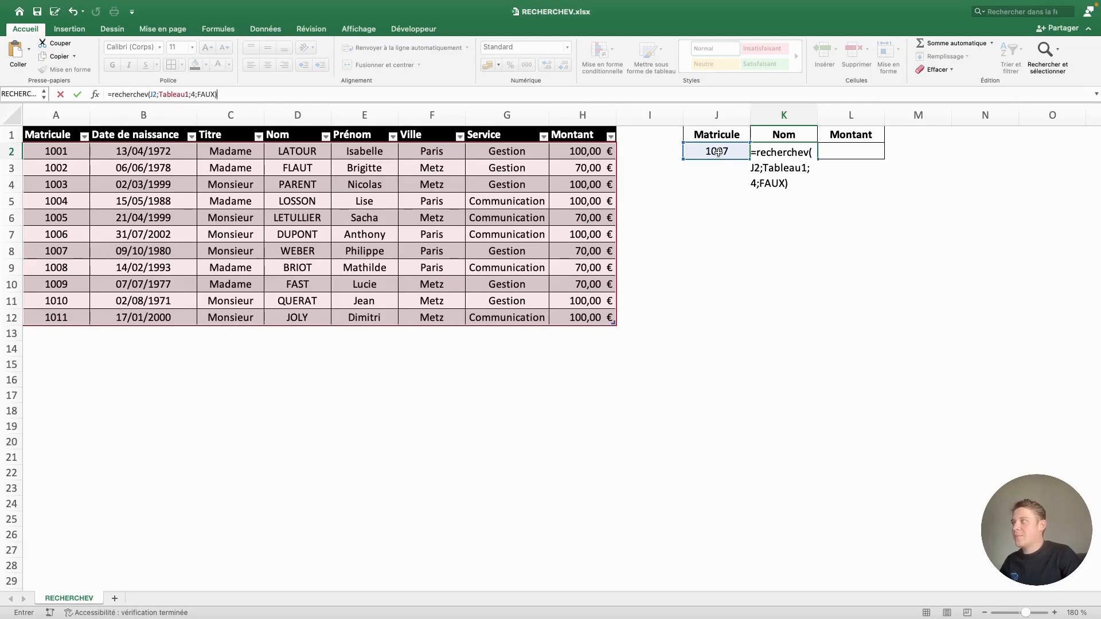
{"action": "key", "text": "Return"}
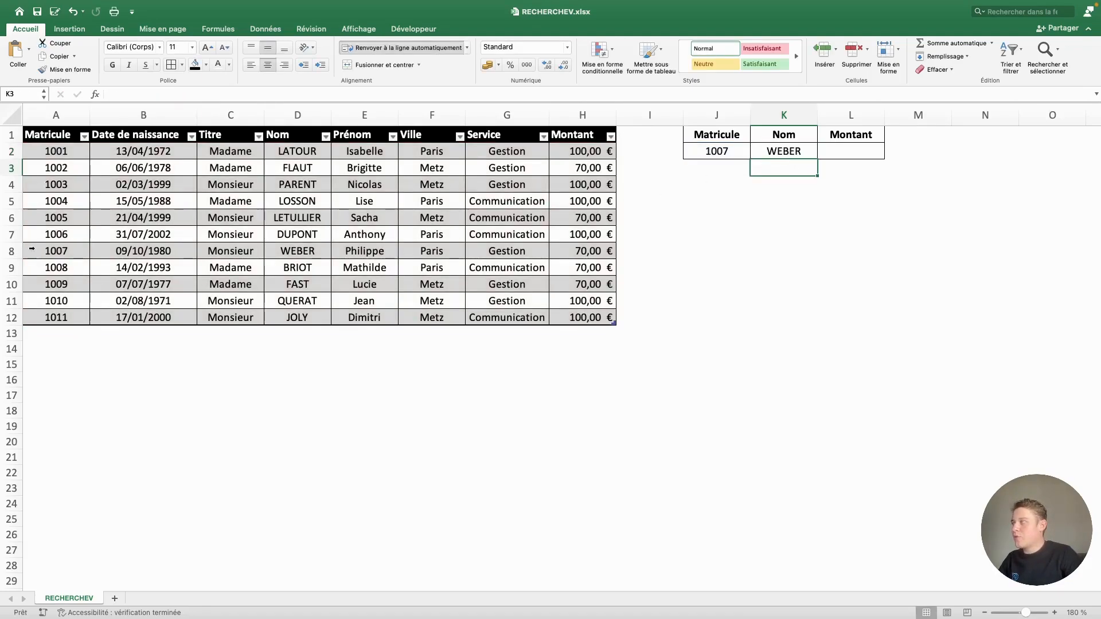
{"action": "left_click", "coordinate": [32, 249]}
{"action": "left_click", "coordinate": [308, 248]}
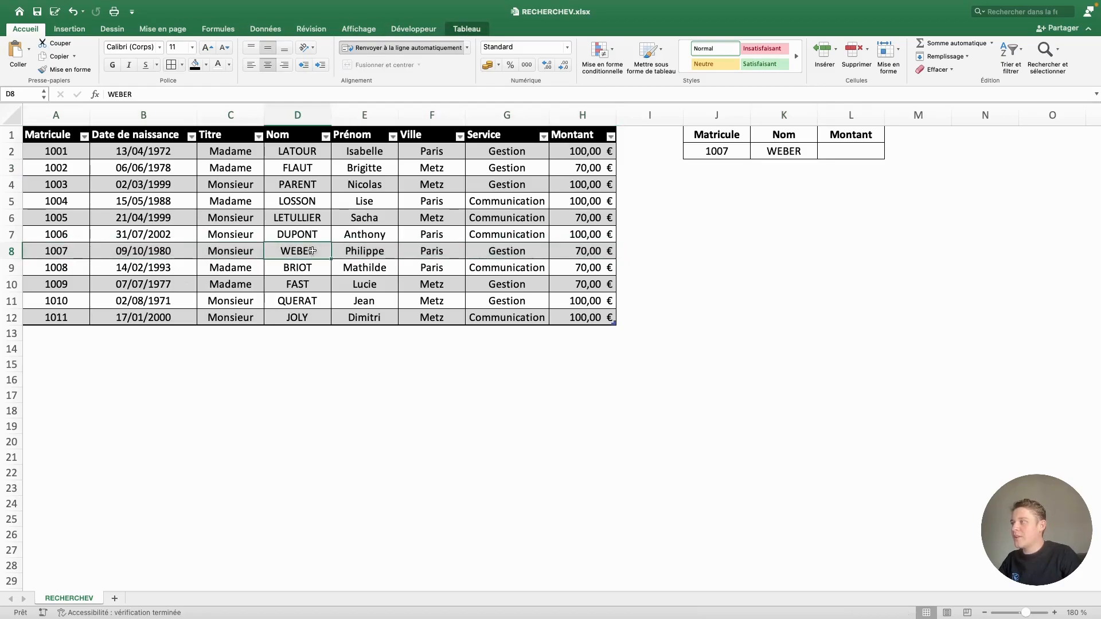
{"action": "left_click", "coordinate": [779, 169]}
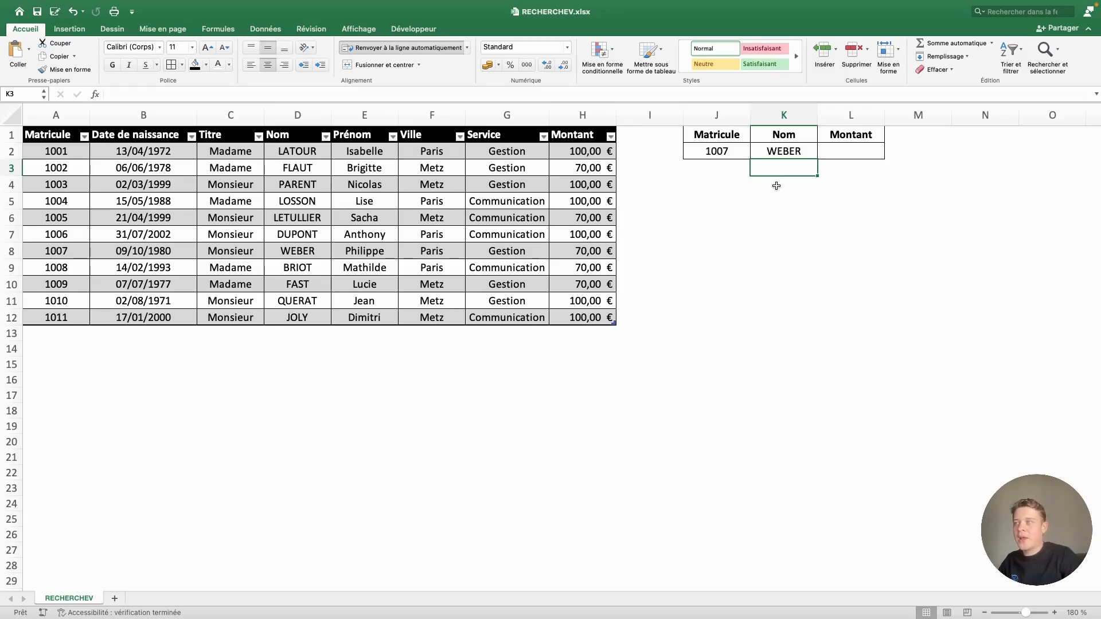
Enter =RECHERCHEV(K2;Tableau1;8;0) in L2 to look up the Montant from the name in K2
{"action": "left_click", "coordinate": [837, 156]}
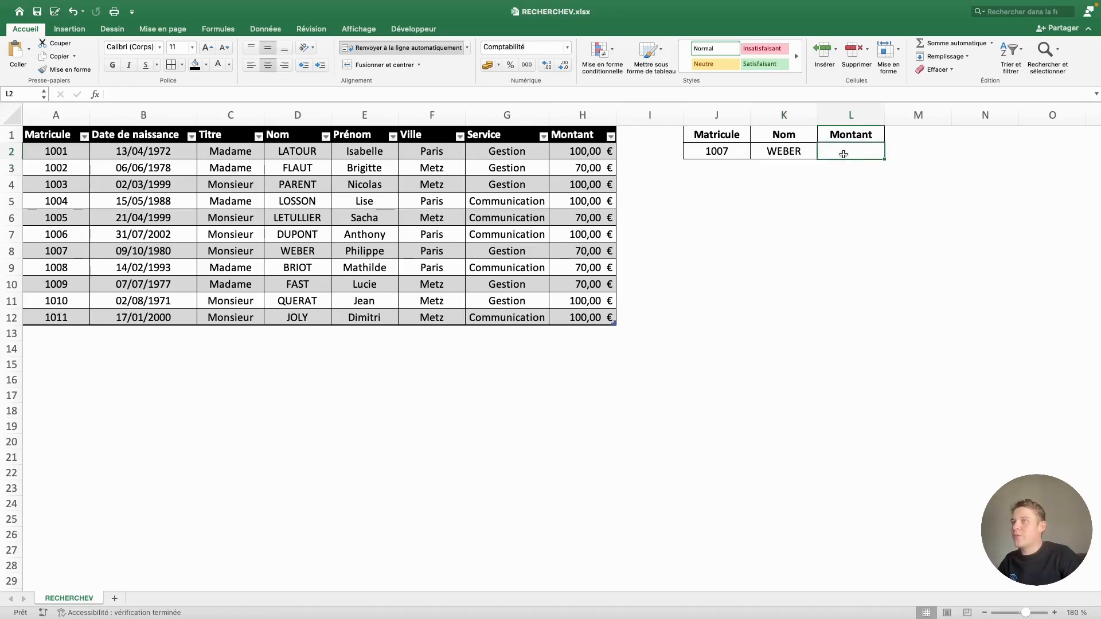
{"action": "type", "text": "=rec"}
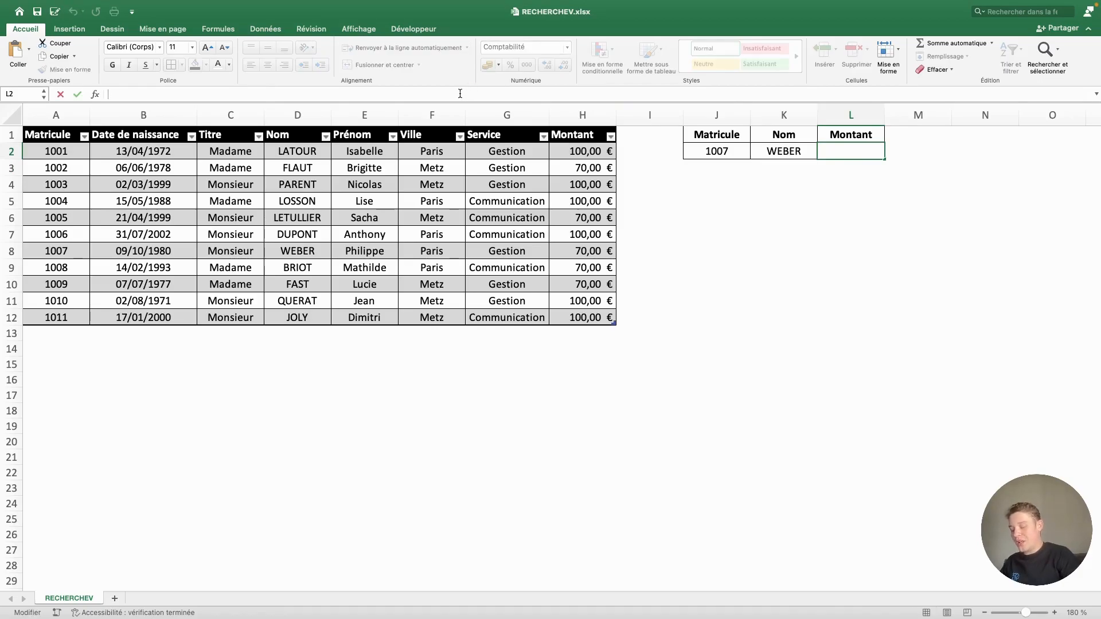
{"action": "type", "text": "he"}
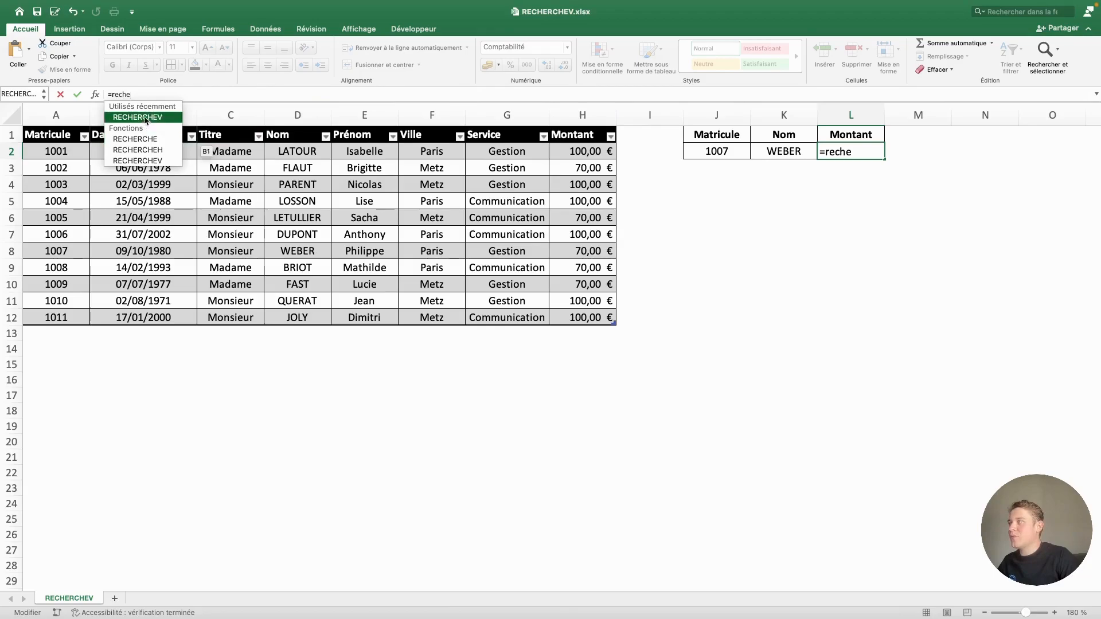
{"action": "key", "text": "Tab"}
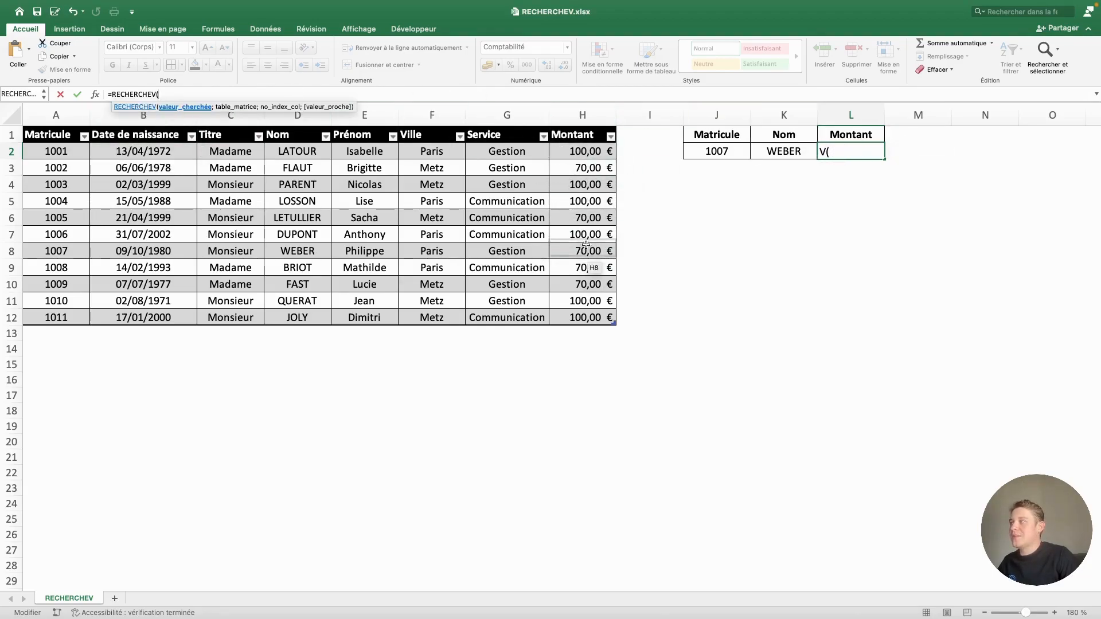
{"action": "left_click", "coordinate": [788, 153]}
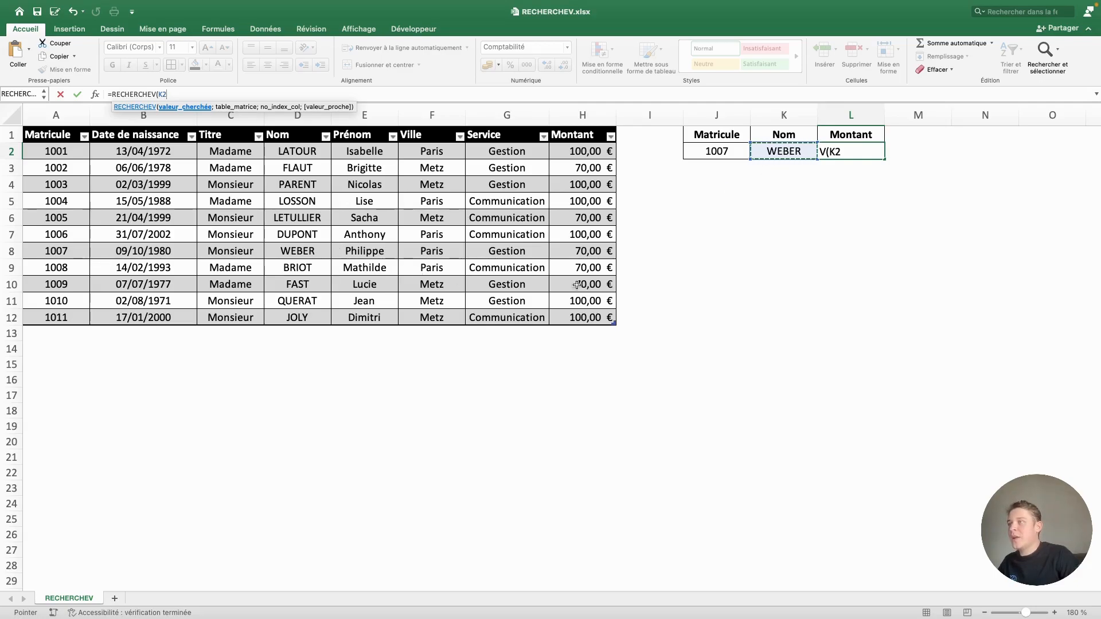
{"action": "type", "text": ";"}
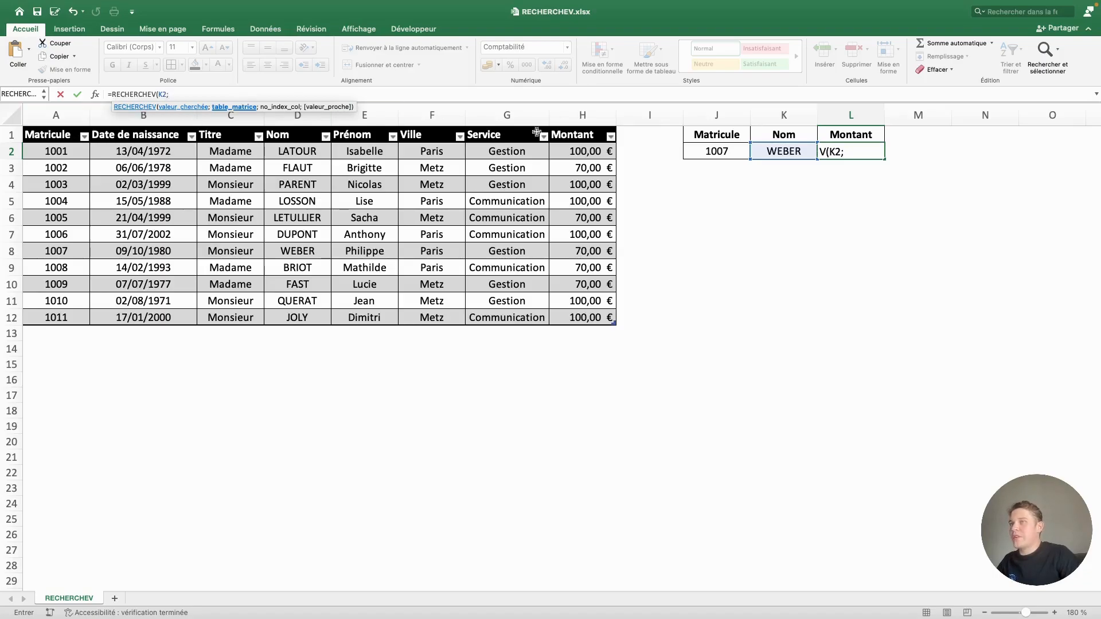
{"action": "left_click_drag", "start_coordinate": [39, 130], "coordinate": [596, 131]}
{"action": "type", "text": ";"}
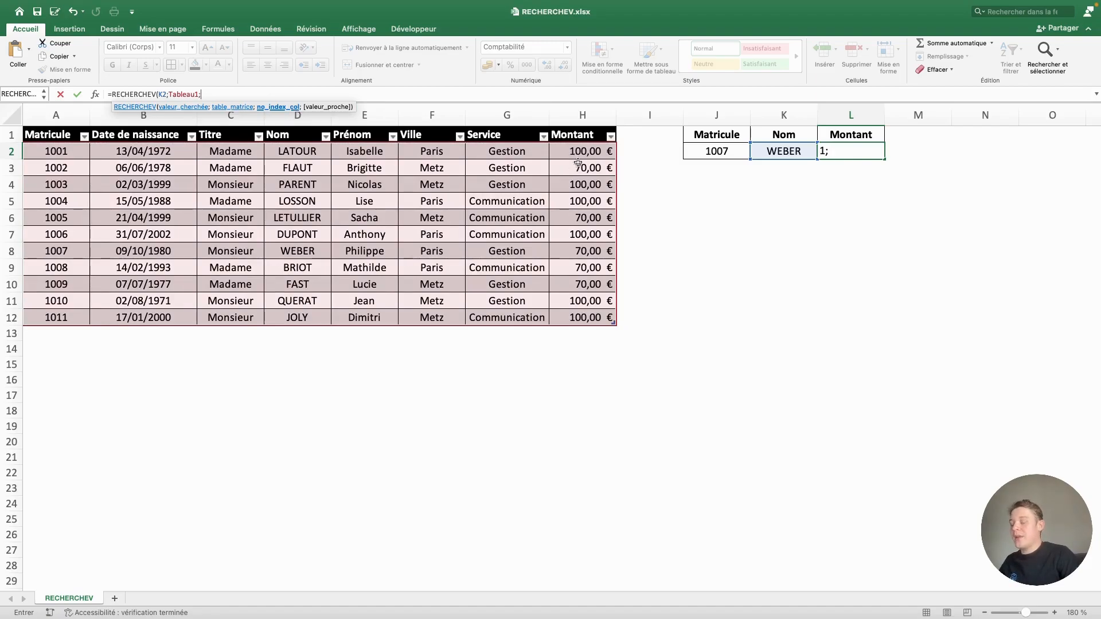
{"action": "type", "text": "8;0)"}
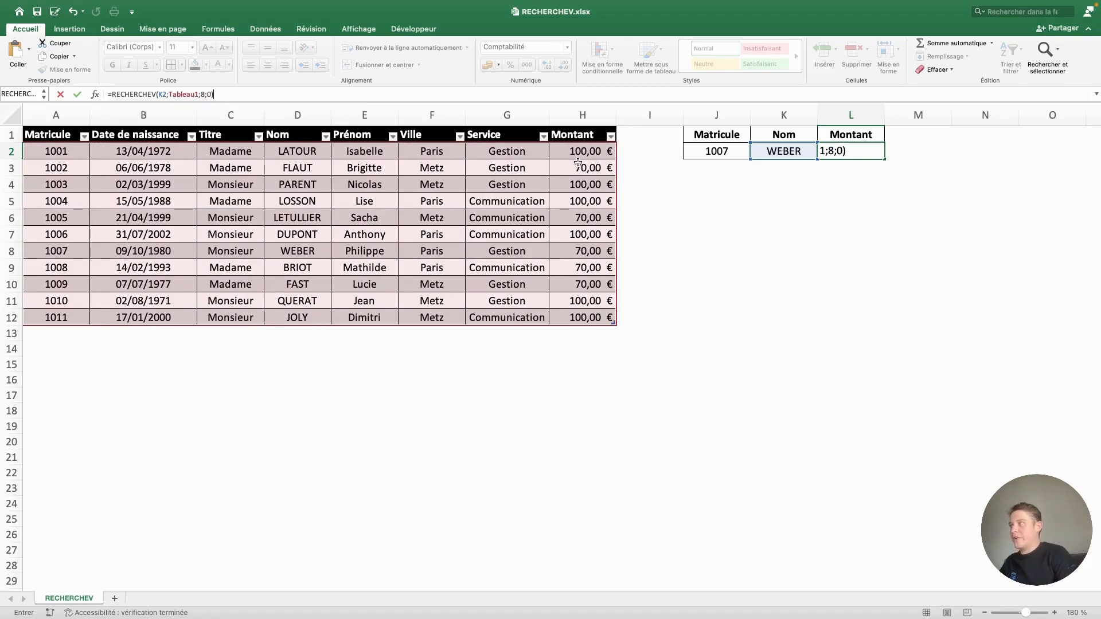
{"action": "key", "text": "Return"}
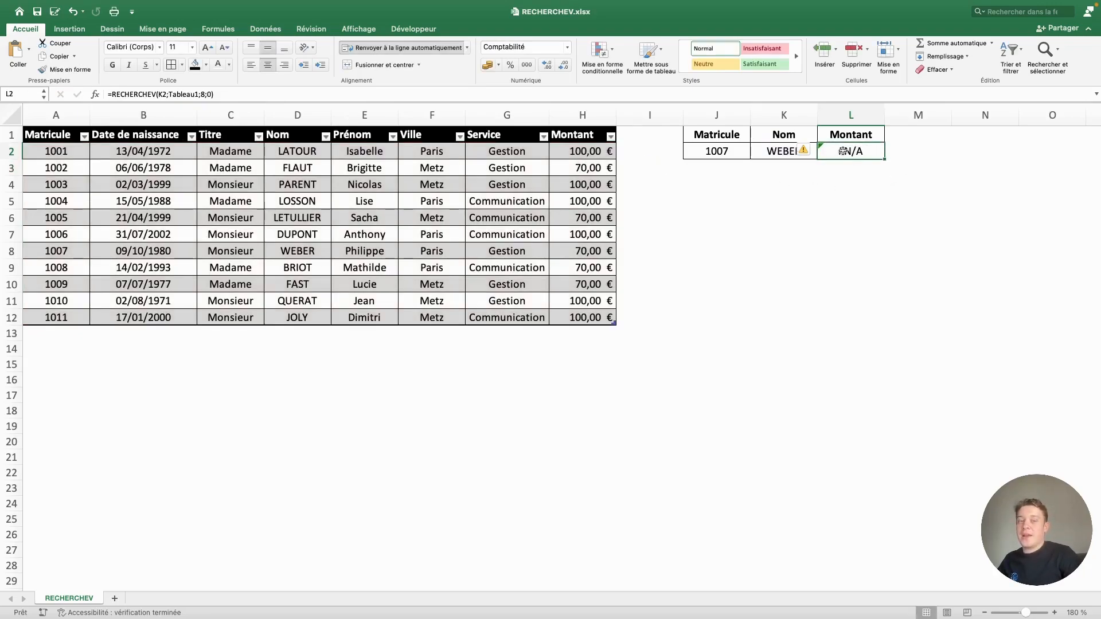
Replace the table array in the L2 formula with the Nom through Montant columns of Tableau1
{"action": "left_click", "coordinate": [333, 95]}
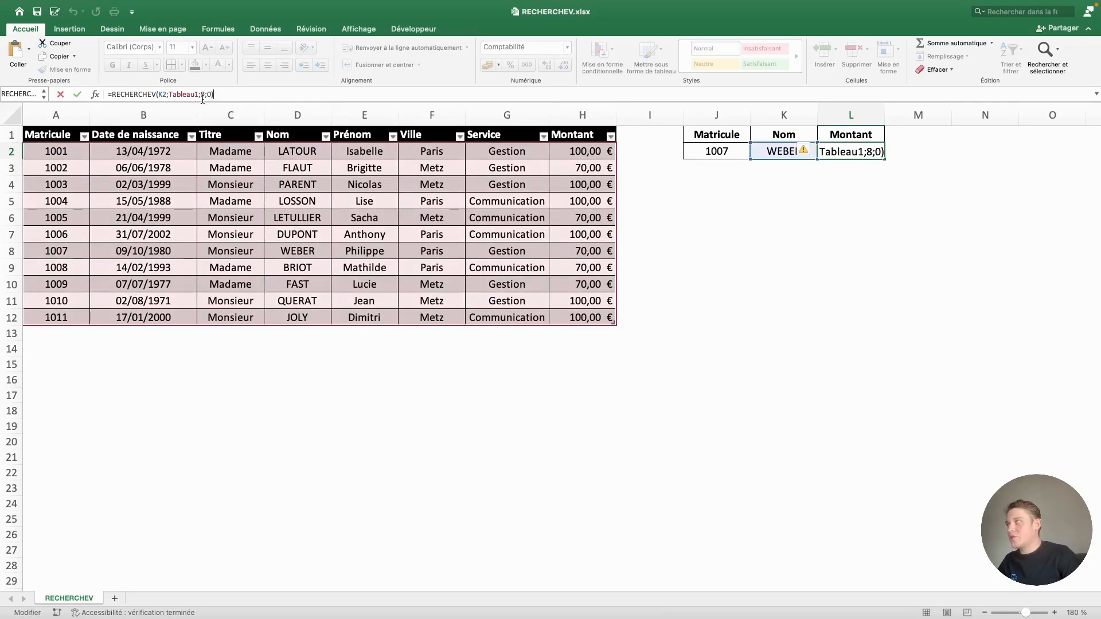
{"action": "double_click", "coordinate": [182, 94]}
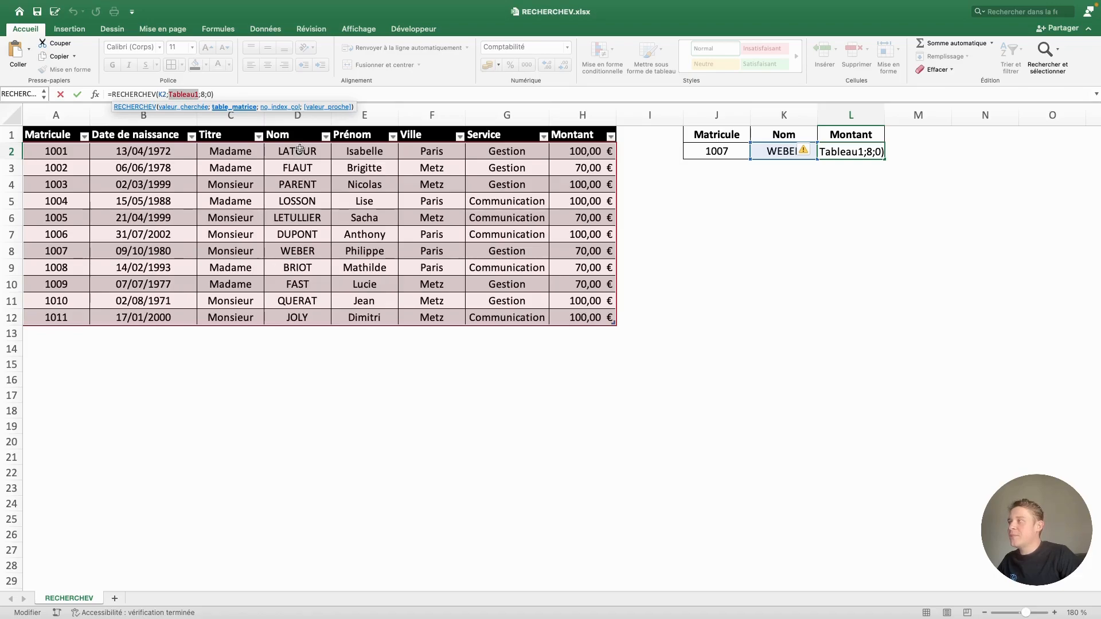
{"action": "left_click", "coordinate": [296, 127]}
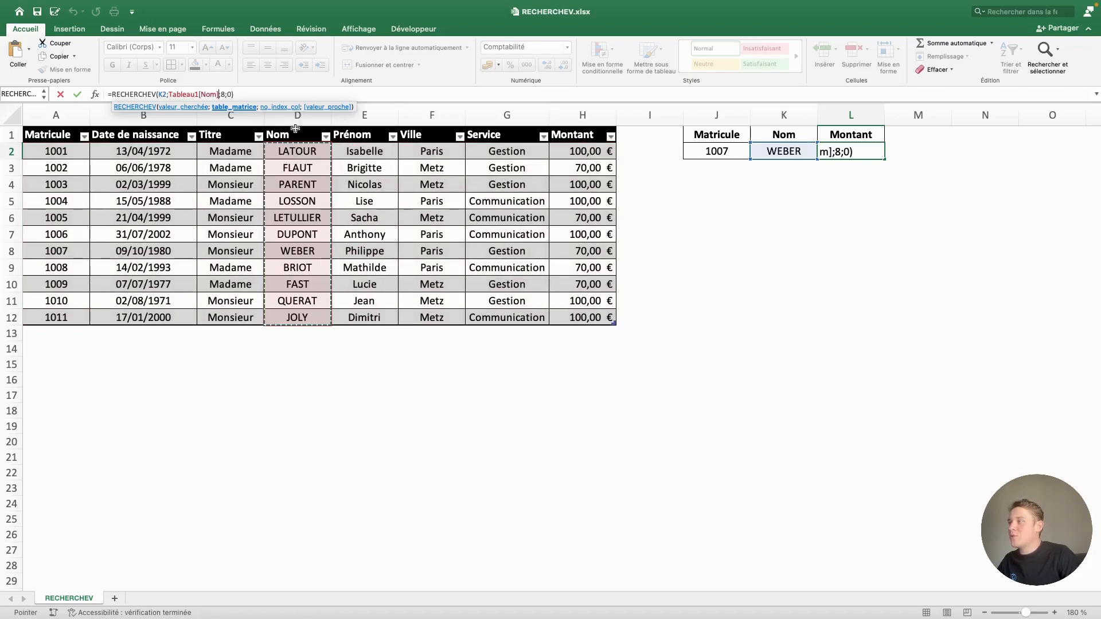
{"action": "left_click_drag", "start_coordinate": [296, 129], "coordinate": [571, 139]}
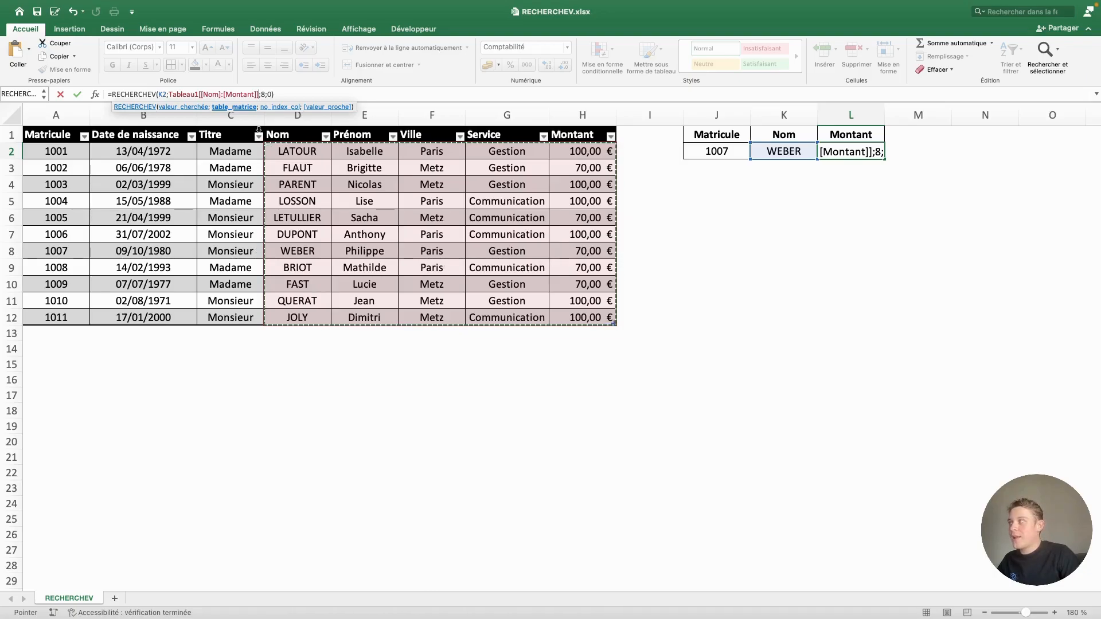
Set the column index in the L2 formula to 5 and validate the formula
{"action": "left_click", "coordinate": [263, 93]}
{"action": "key", "text": "Delete"}
{"action": "type", "text": "5"}
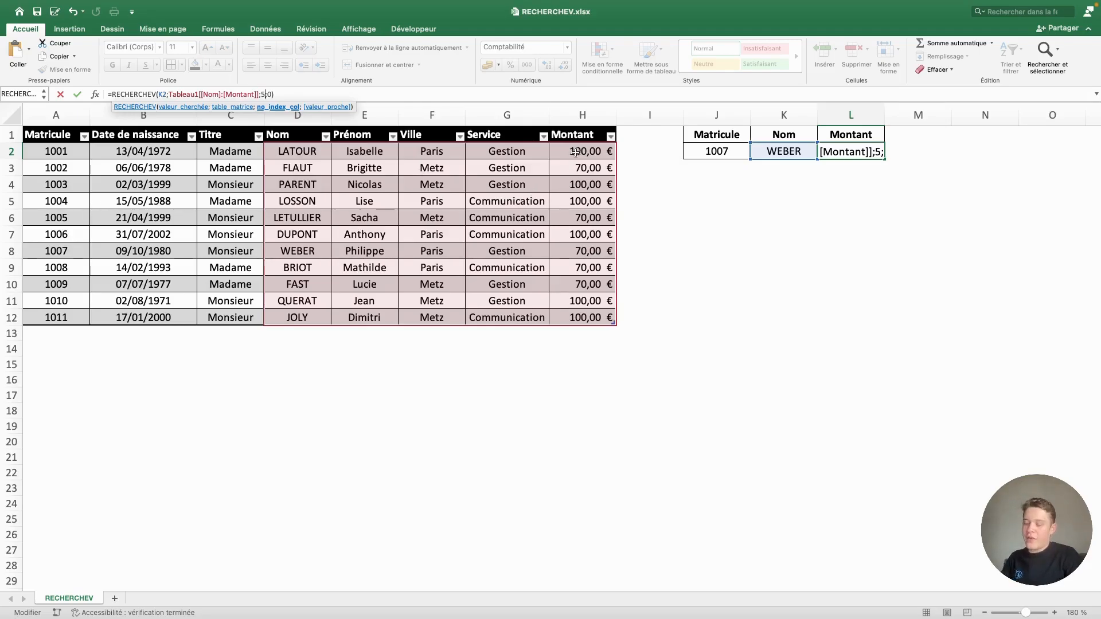
{"action": "key", "text": "Return"}
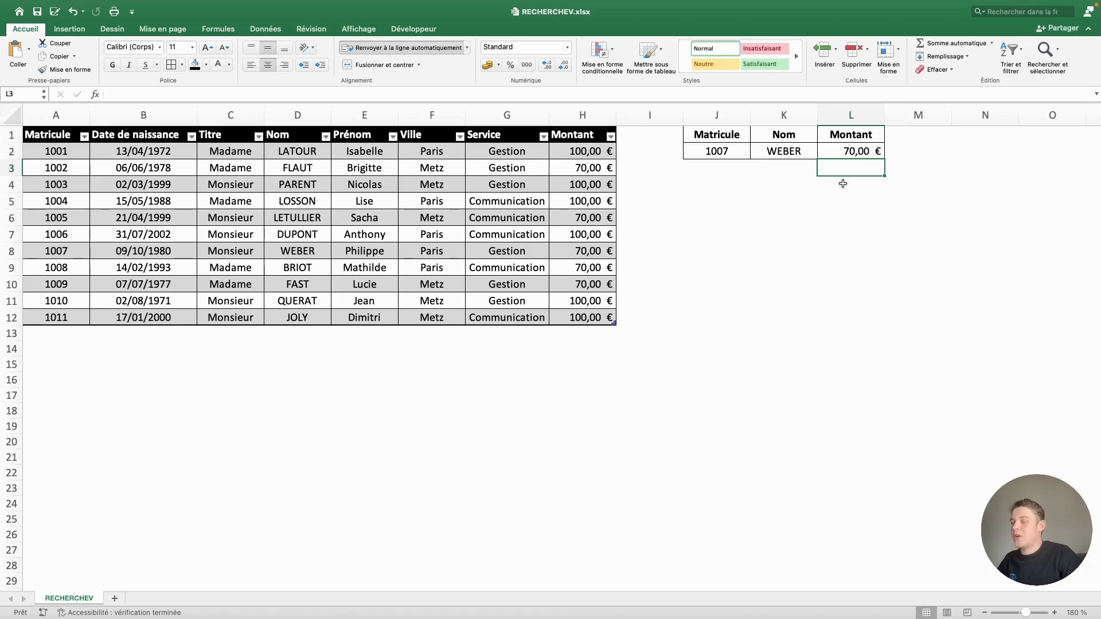
{"action": "left_click", "coordinate": [739, 153]}
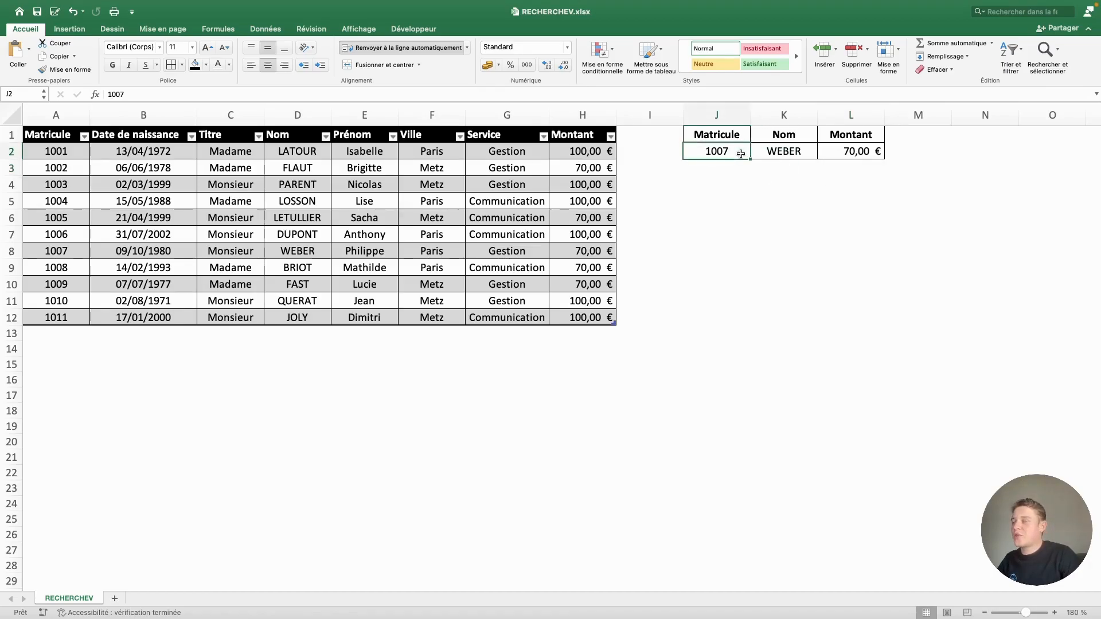
{"action": "left_click_drag", "start_coordinate": [53, 152], "coordinate": [542, 318]}
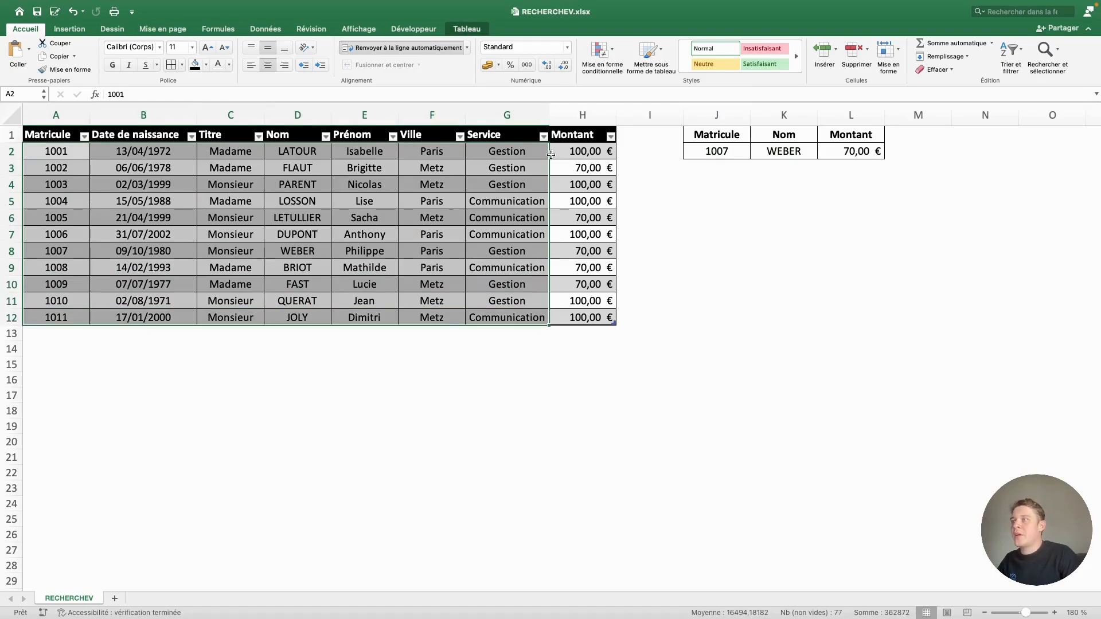
{"action": "left_click", "coordinate": [587, 185]}
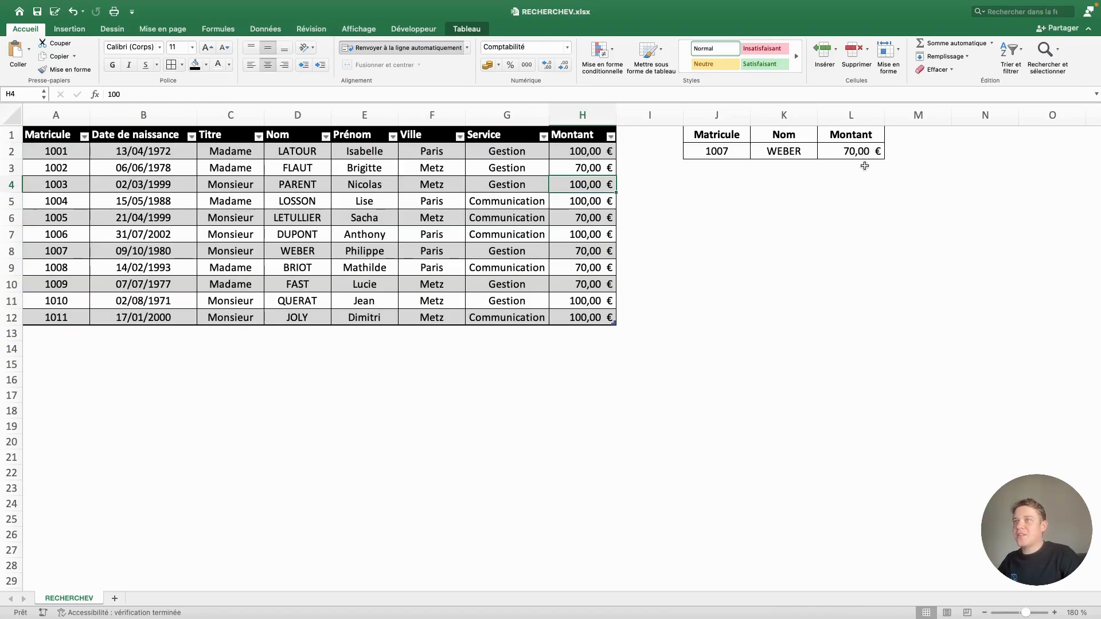
{"action": "left_click", "coordinate": [862, 165]}
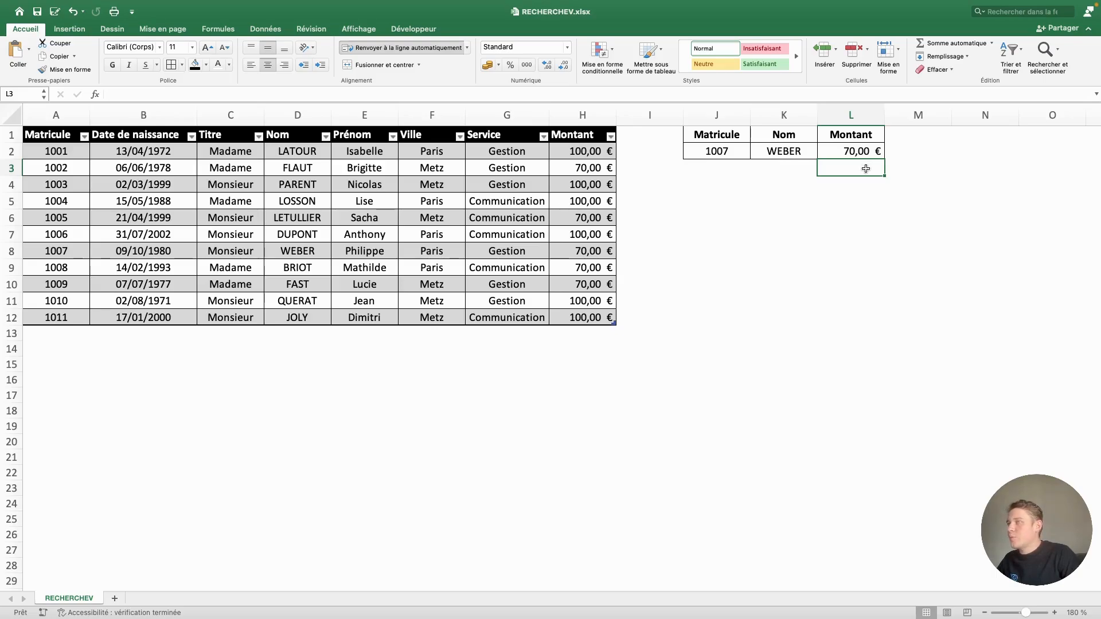
{"action": "left_click", "coordinate": [863, 152]}
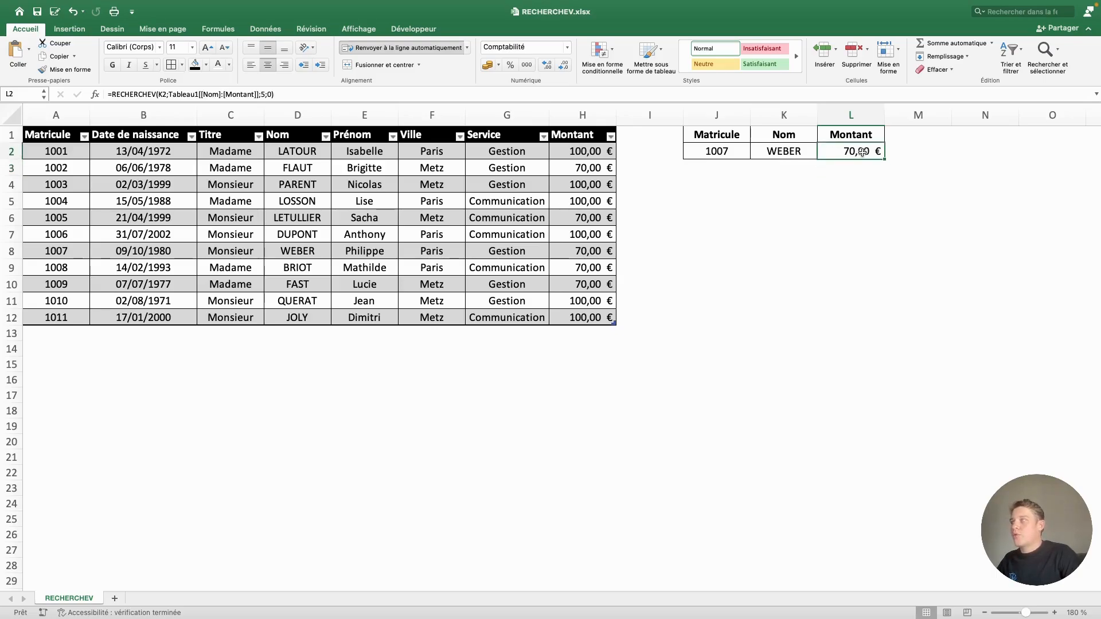
Set the matricule in J2 to 1005 and compare the retrieved name and amount with its row in the table
{"action": "left_click", "coordinate": [721, 151]}
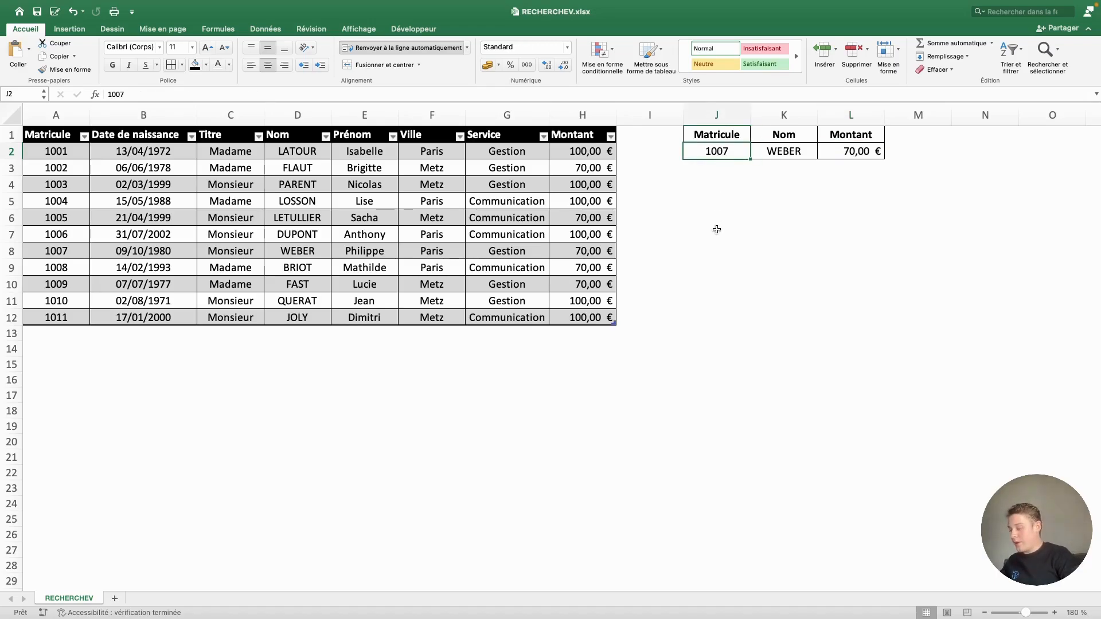
{"action": "type", "text": "1005"}
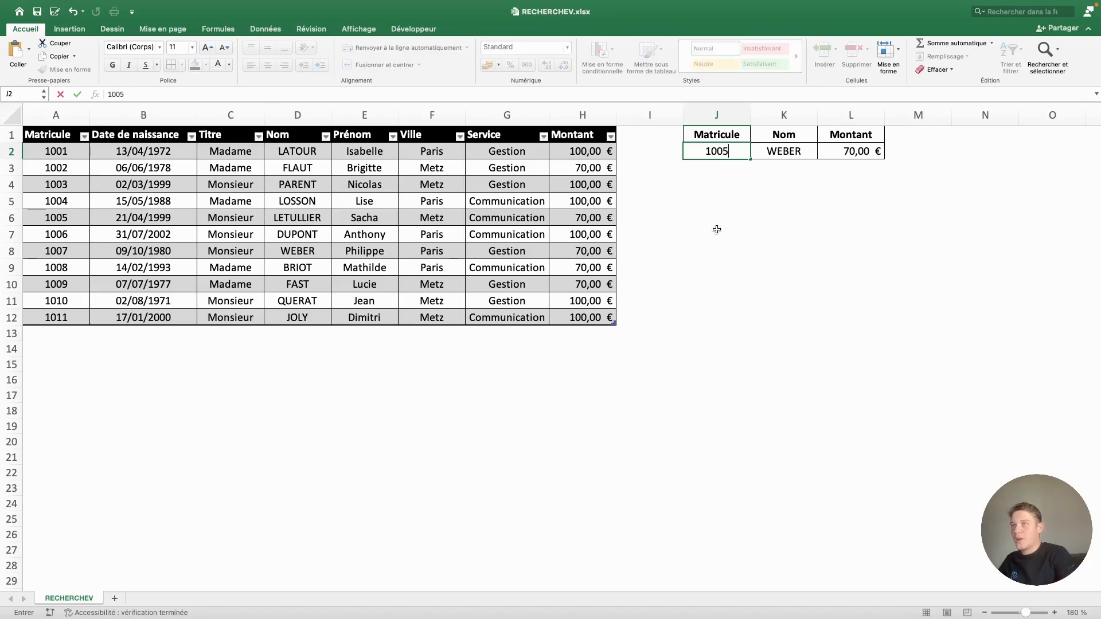
{"action": "key", "text": "Return"}
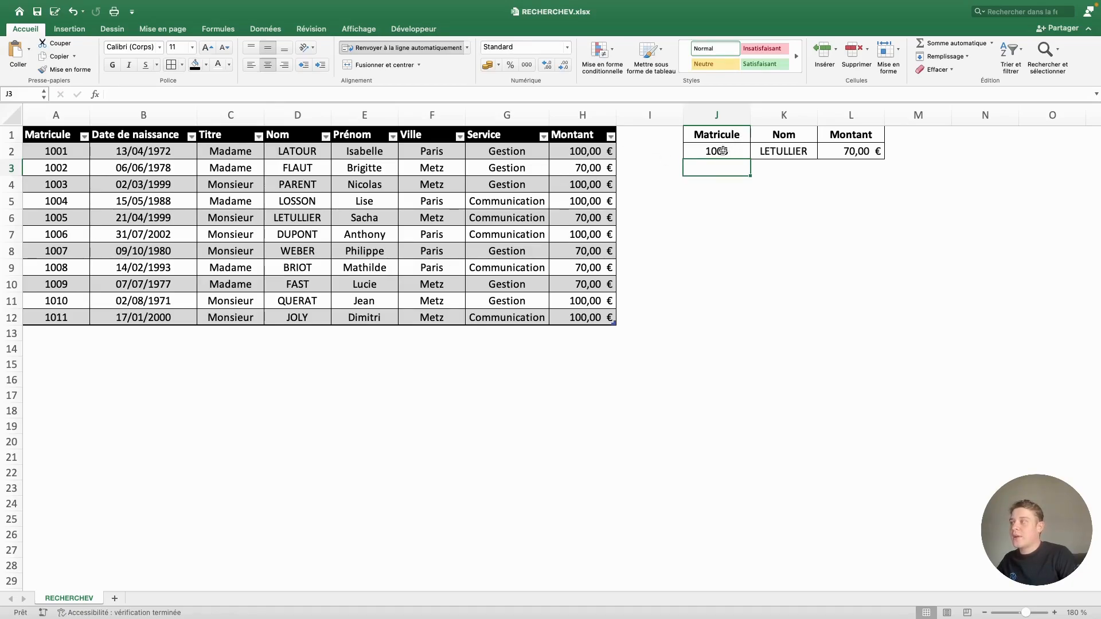
{"action": "left_click", "coordinate": [38, 218]}
{"action": "left_click", "coordinate": [29, 217]}
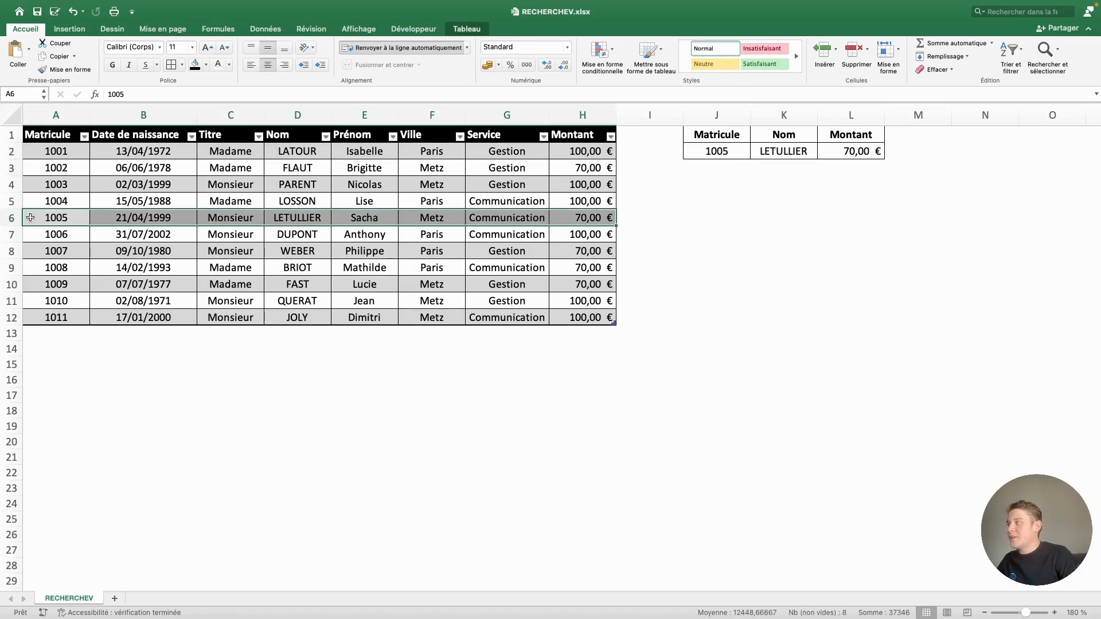
{"action": "left_click", "coordinate": [303, 218]}
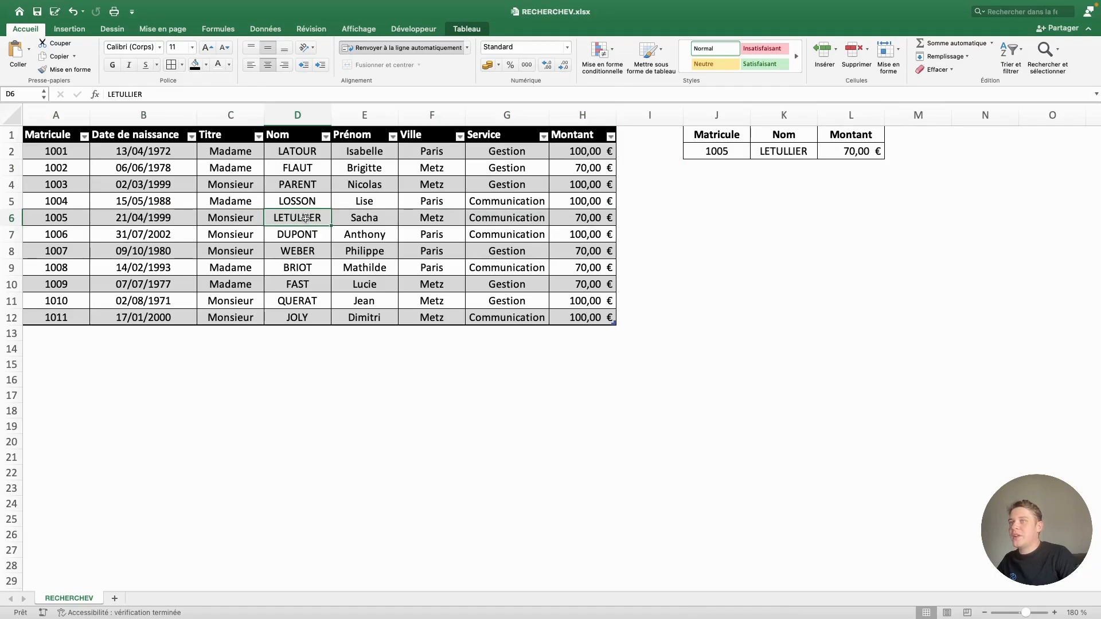
{"action": "left_click", "coordinate": [865, 152]}
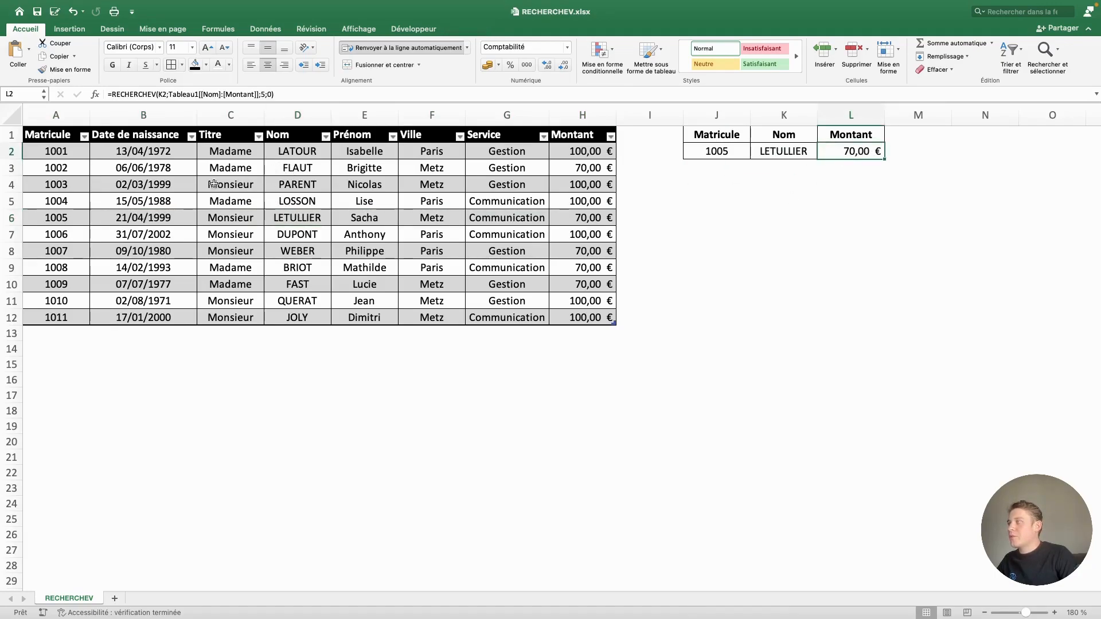
Set the matricule in J2 to 1003 to test the lookups with another employee
{"action": "left_click", "coordinate": [709, 151]}
{"action": "type", "text": "1003"}
{"action": "key", "text": "Return"}
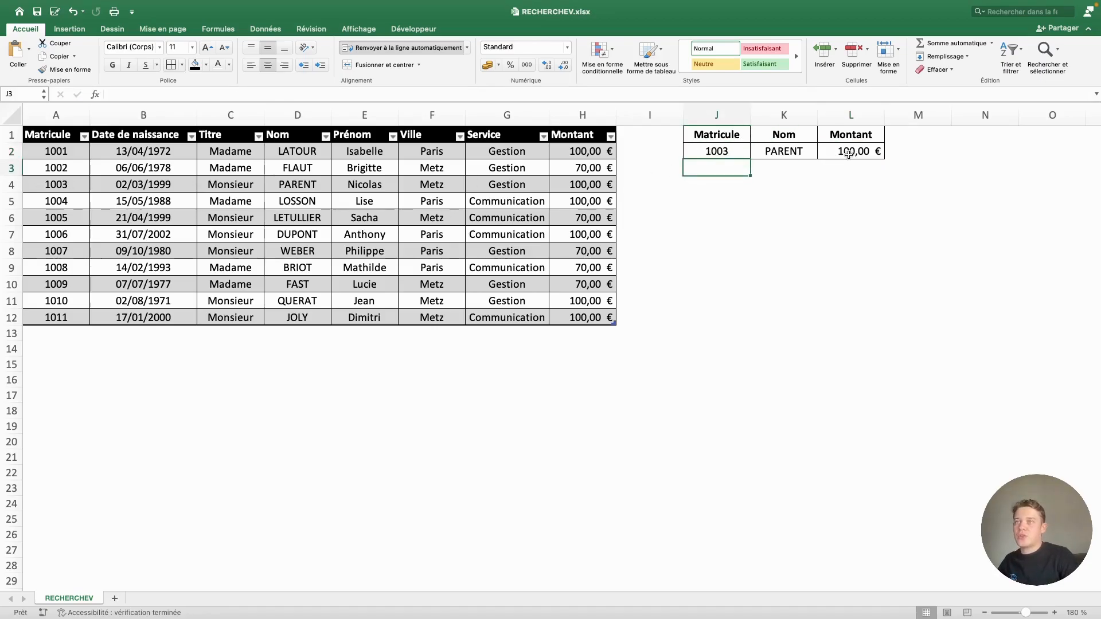
Set the matricule in J2 to 1000, a value missing from the table, and check the Nom formula in K2
{"action": "left_click", "coordinate": [725, 152]}
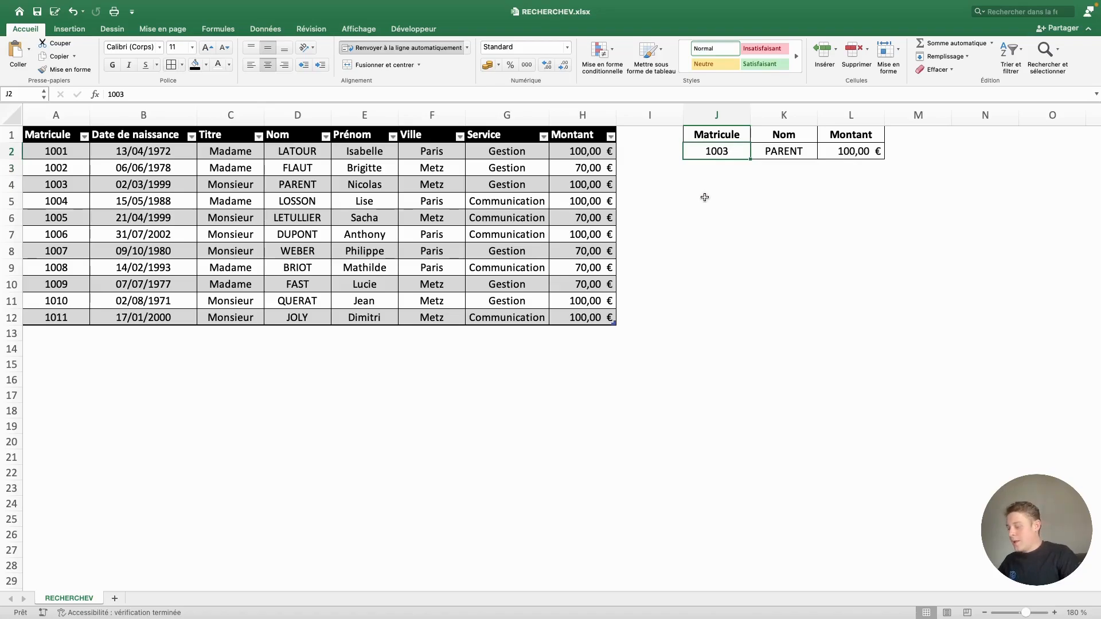
{"action": "type", "text": "1000"}
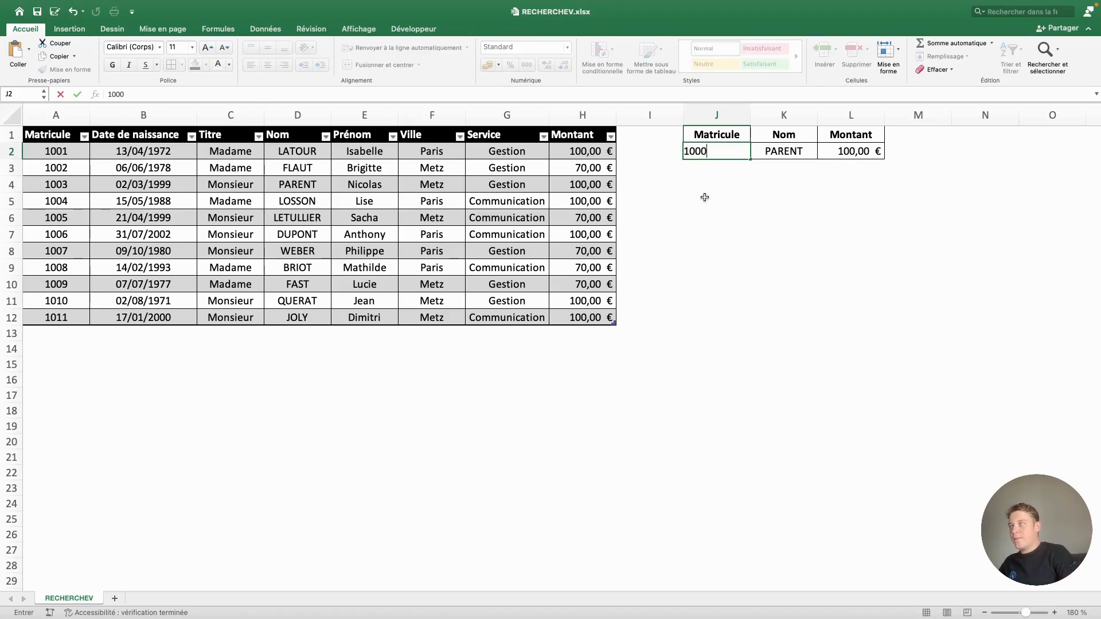
{"action": "key", "text": "Return"}
{"action": "left_click", "coordinate": [766, 150]}
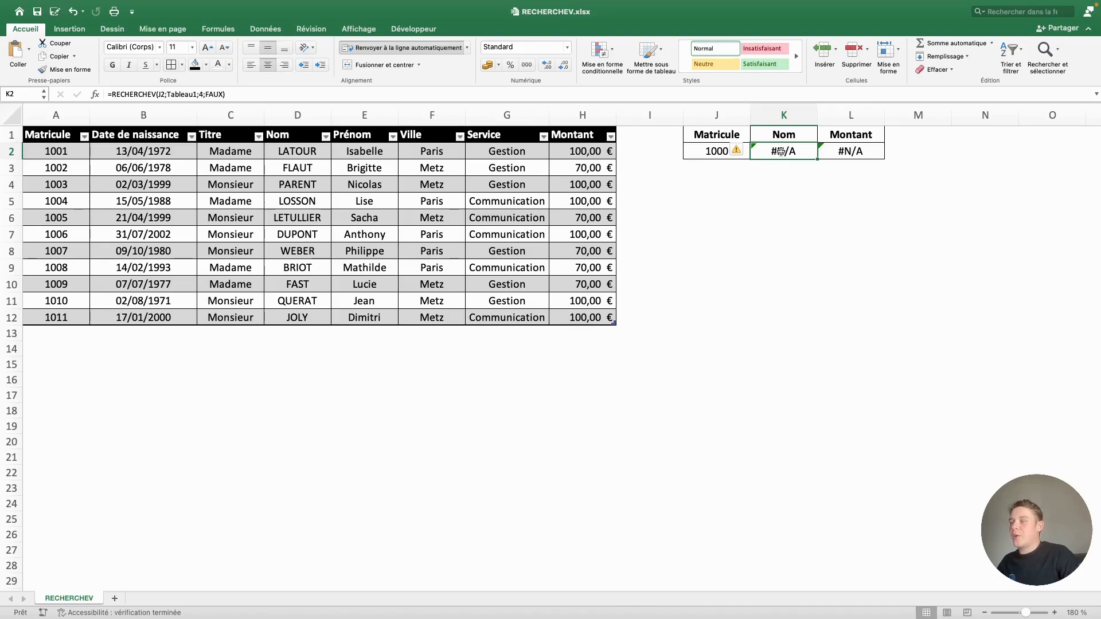
{"action": "left_click", "coordinate": [697, 165]}
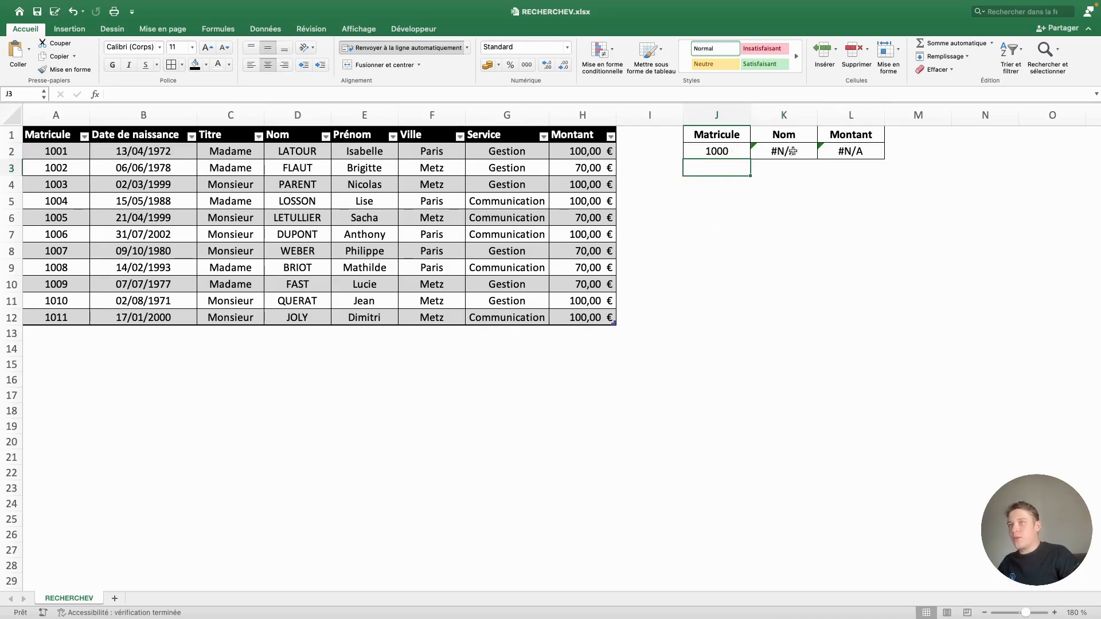
Copy the Nom and Montant formulas from K2:L2 down to row 4 and enter matricule 1003 in J3
{"action": "left_click_drag", "start_coordinate": [772, 150], "coordinate": [881, 192]}
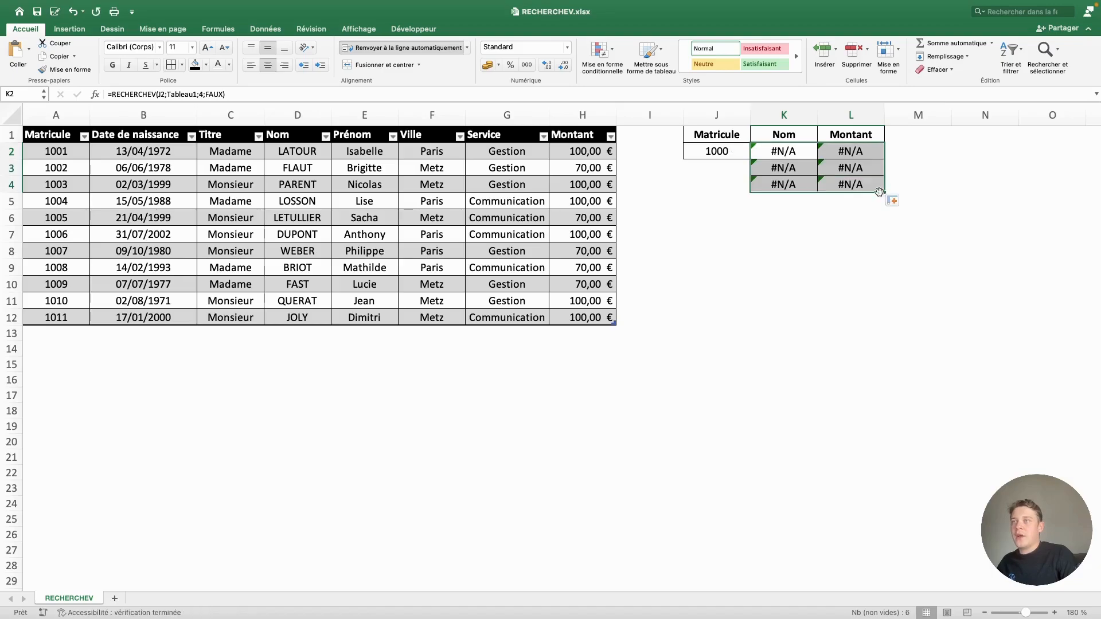
{"action": "left_click", "coordinate": [719, 170]}
{"action": "type", "text": "1003"}
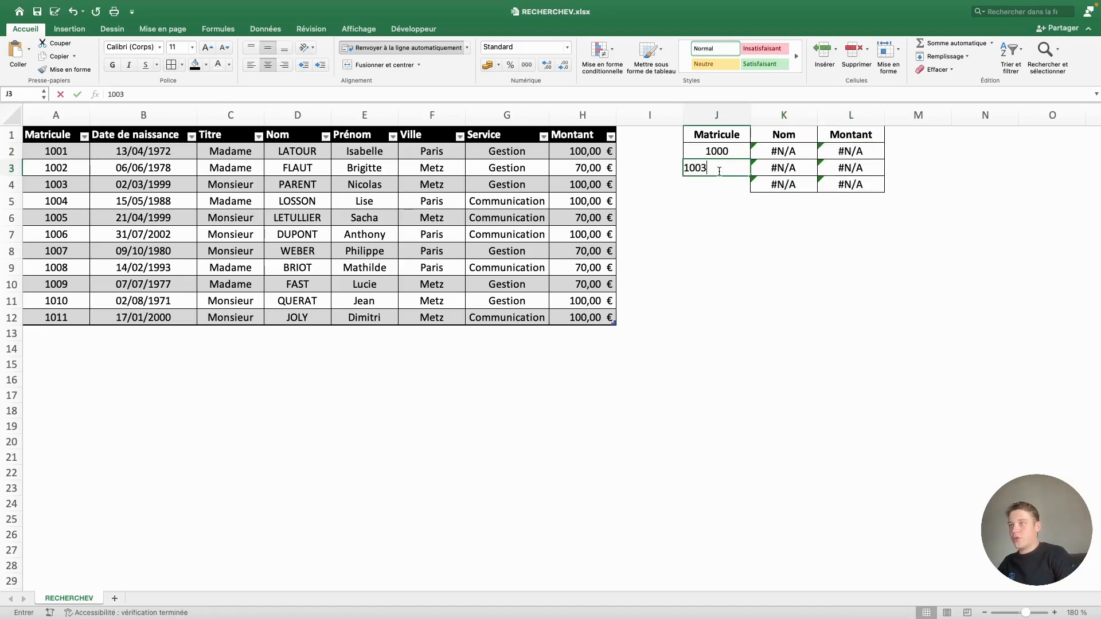
{"action": "key", "text": "Return"}
Apply borders to the Matricule cells J3:J4
{"action": "left_click_drag", "start_coordinate": [721, 174], "coordinate": [722, 183]}
{"action": "left_click", "coordinate": [170, 68]}
{"action": "left_click", "coordinate": [808, 236]}
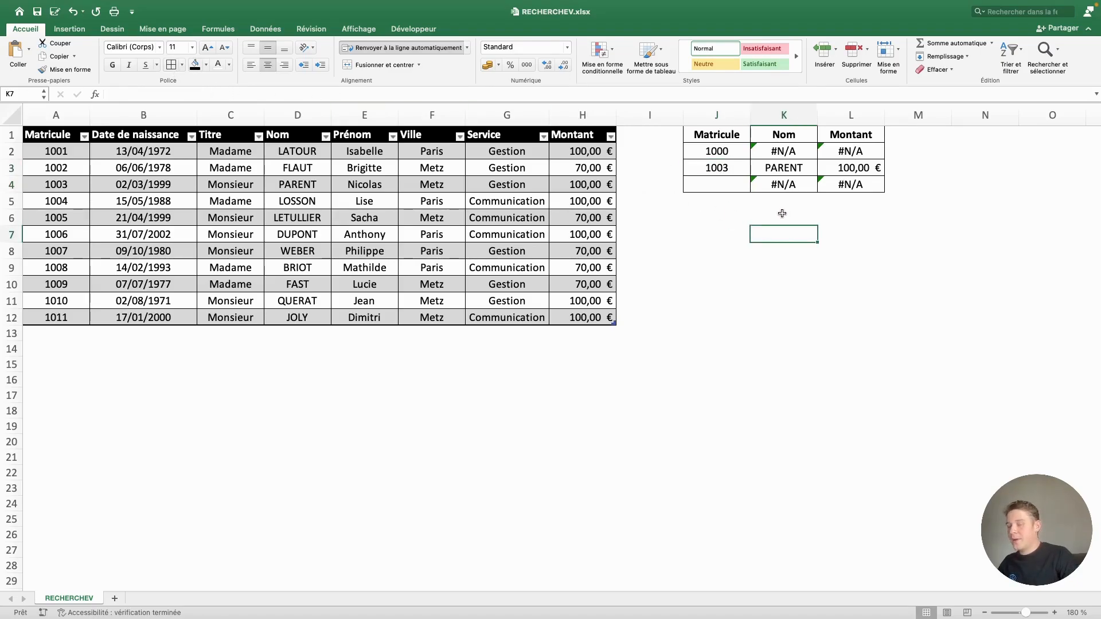
Enter matricule 1010 in J4
{"action": "left_click", "coordinate": [727, 187]}
{"action": "type", "text": "10"}
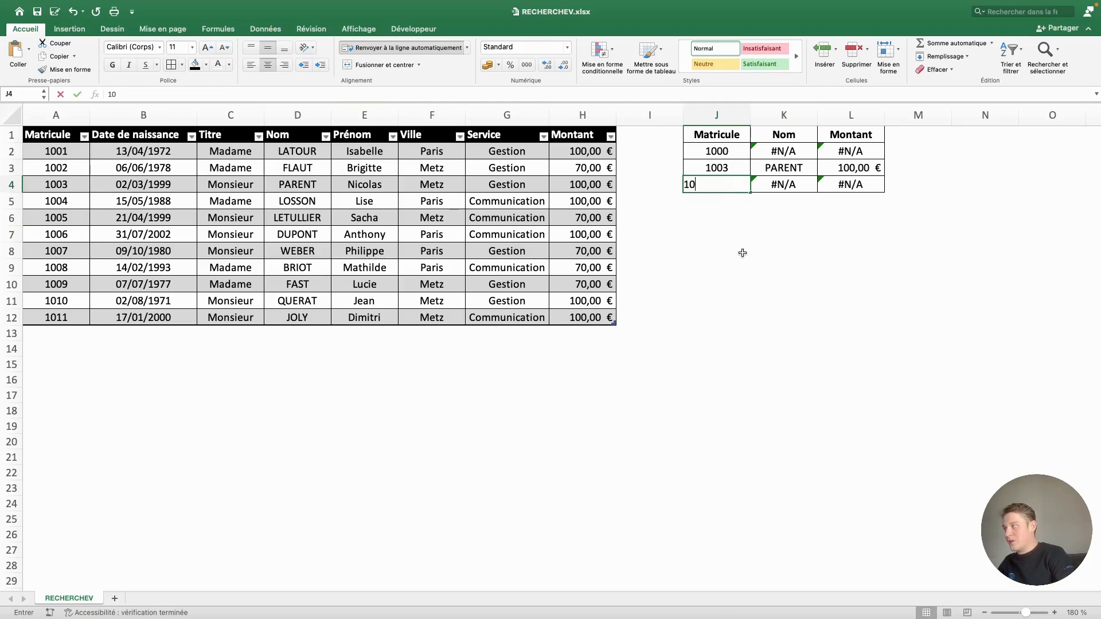
{"action": "type", "text": "10"}
{"action": "key", "text": "Return"}
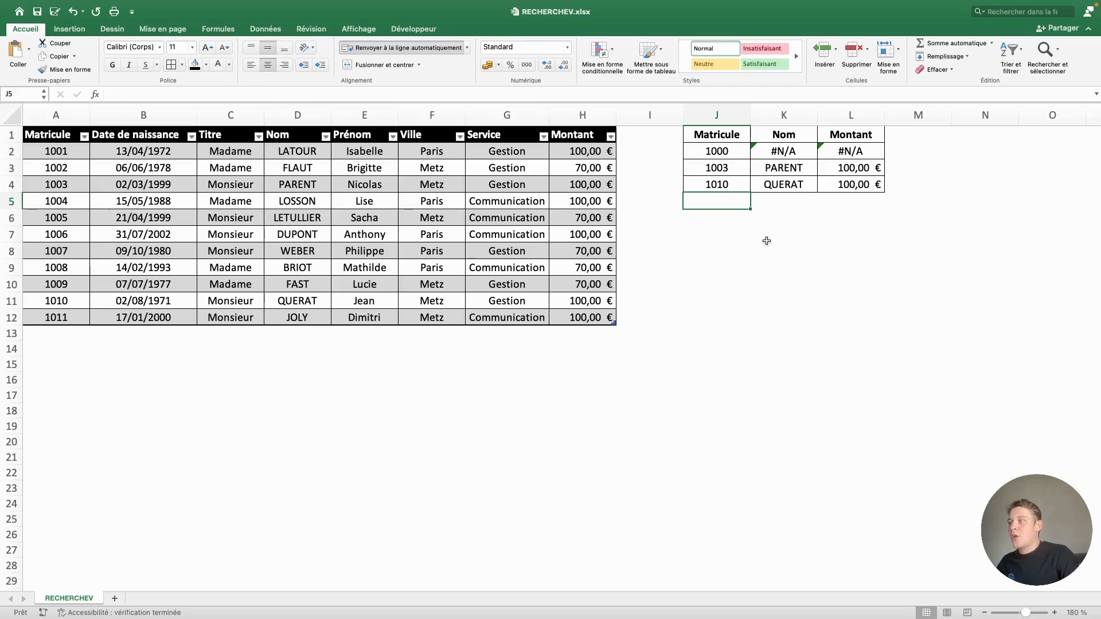
Wrap the RECHERCHEV formula in K2 in SIERREUR with an empty text ("") as the value if error
{"action": "left_click", "coordinate": [788, 150]}
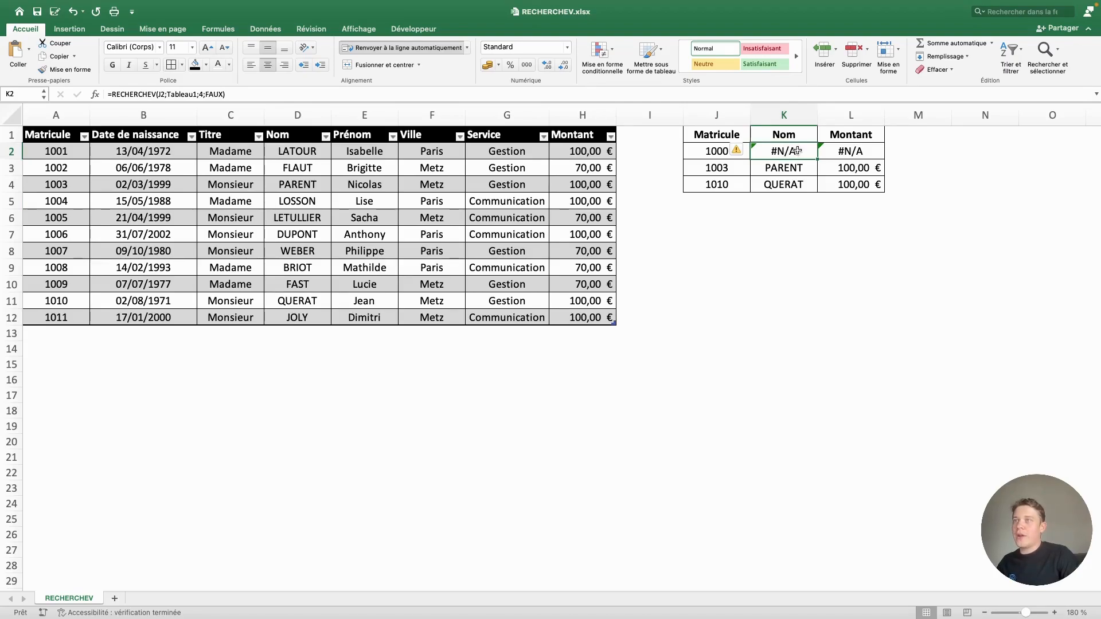
{"action": "left_click", "coordinate": [113, 94]}
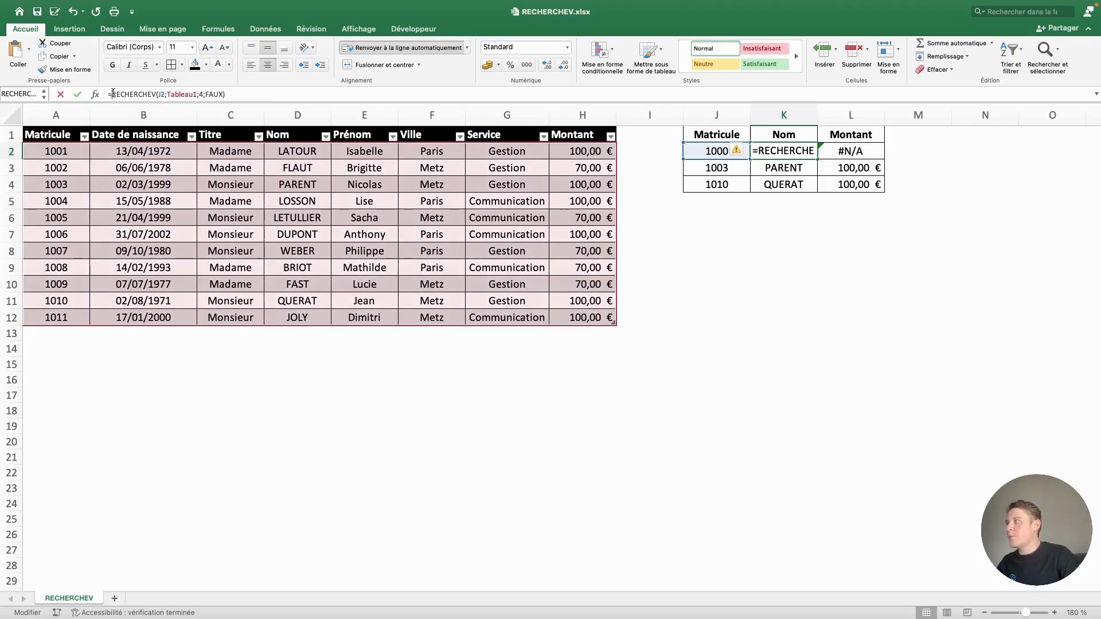
{"action": "type", "text": "sierreur("}
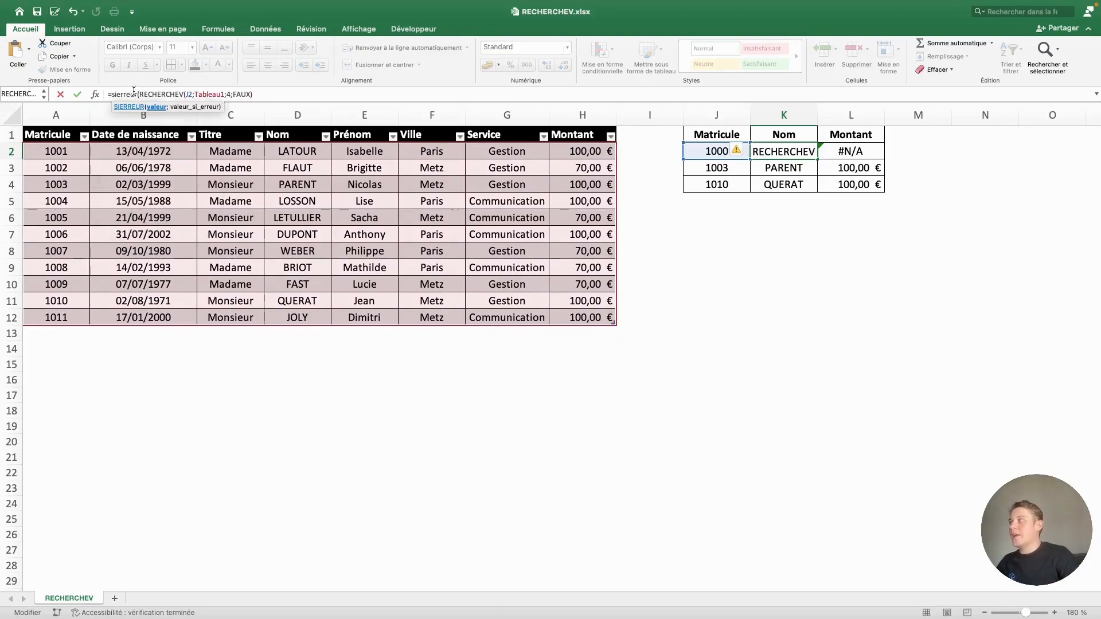
{"action": "left_click", "coordinate": [300, 95]}
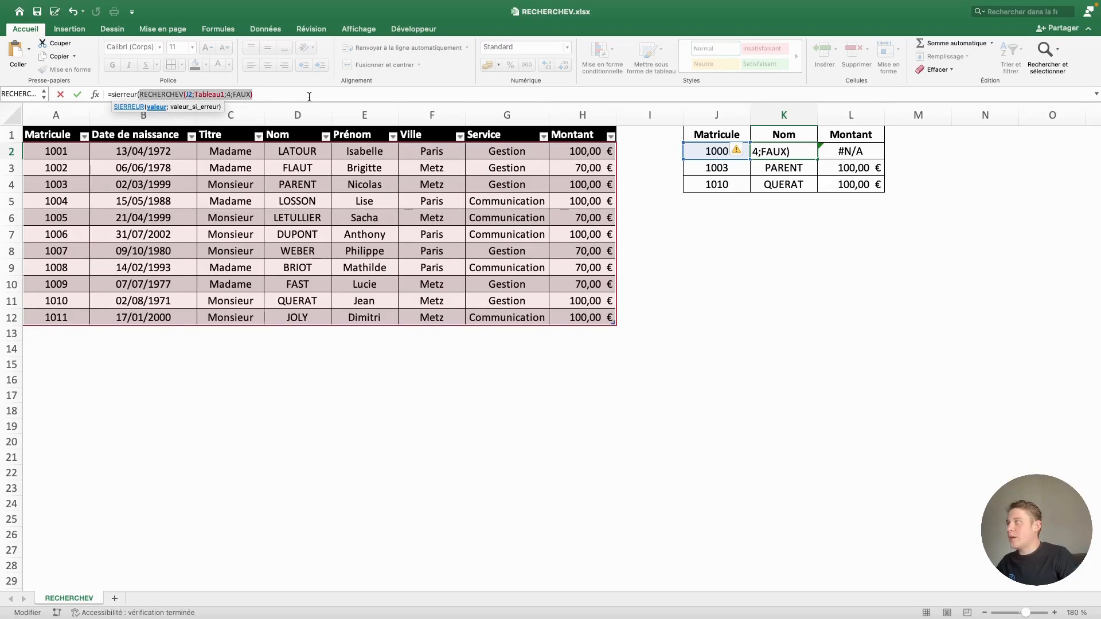
{"action": "type", "text": ";"}
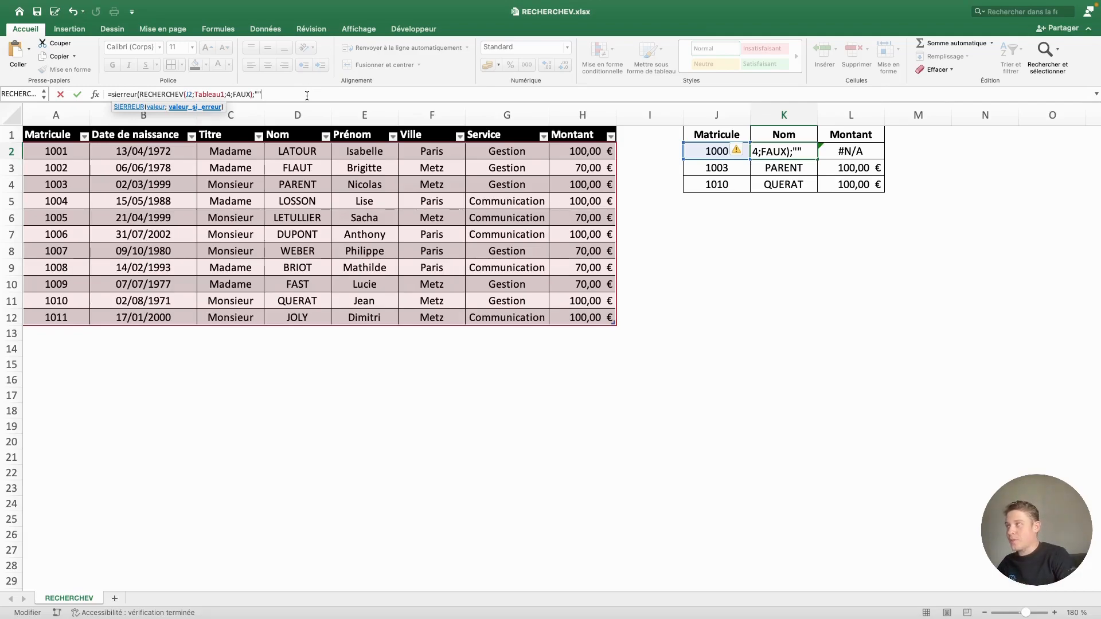
{"action": "type", "text": ")"}
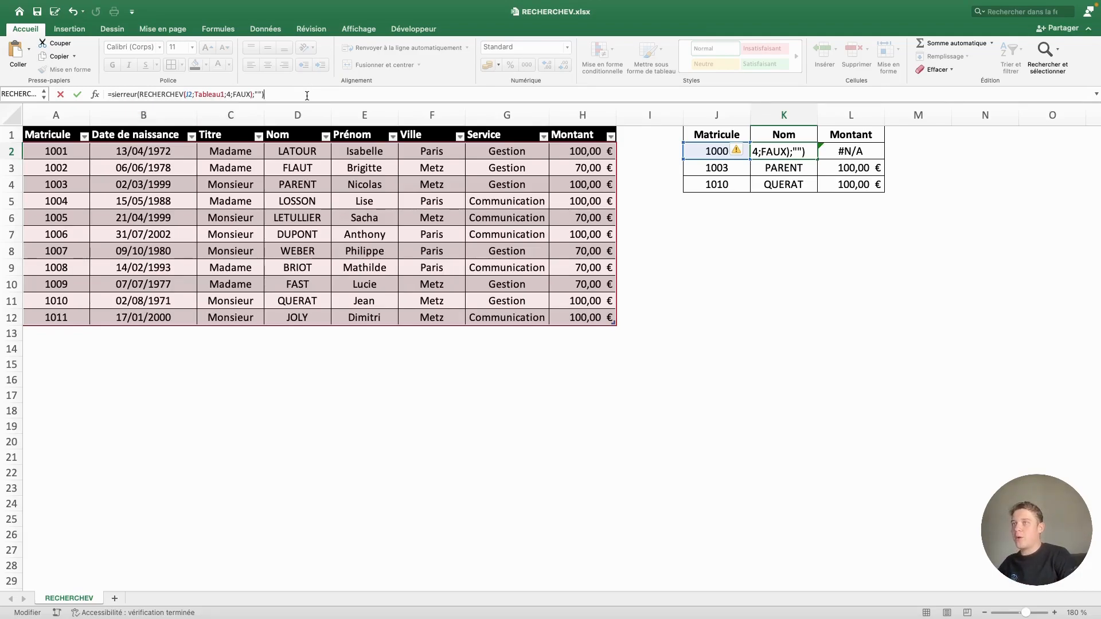
{"action": "key", "text": "Return"}
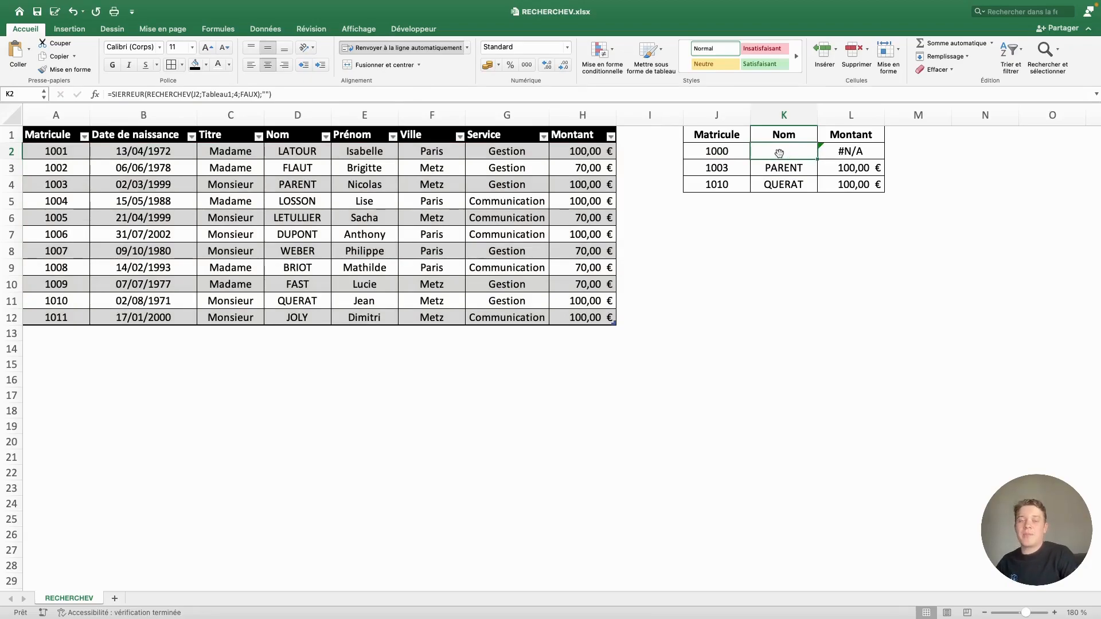
{"action": "left_click", "coordinate": [322, 99]}
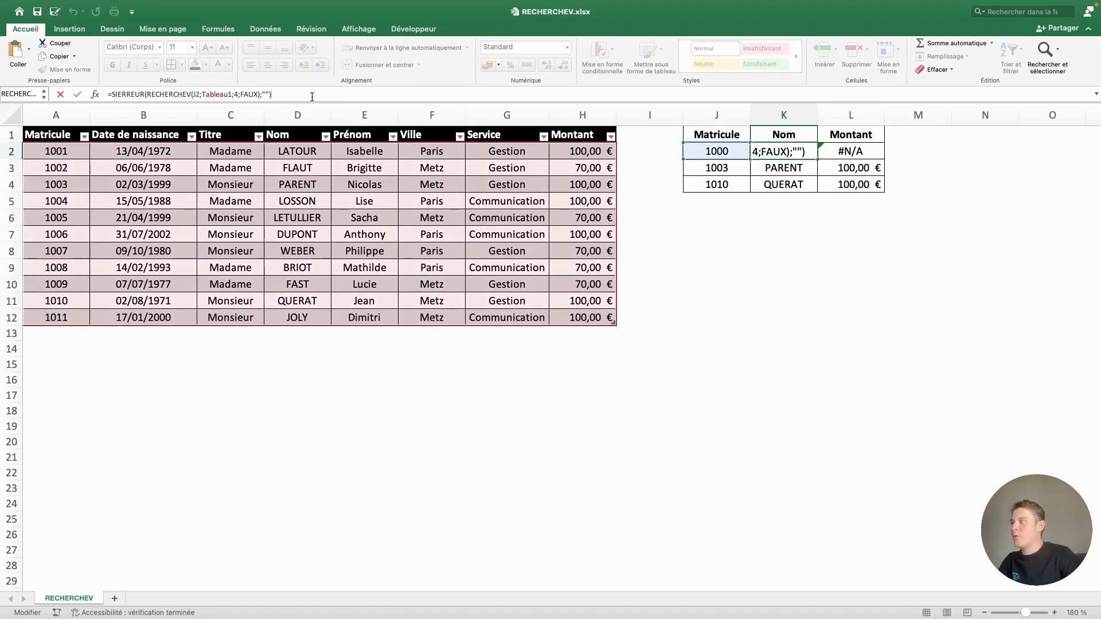
{"action": "key", "text": "Return"}
{"action": "left_click", "coordinate": [797, 215]}
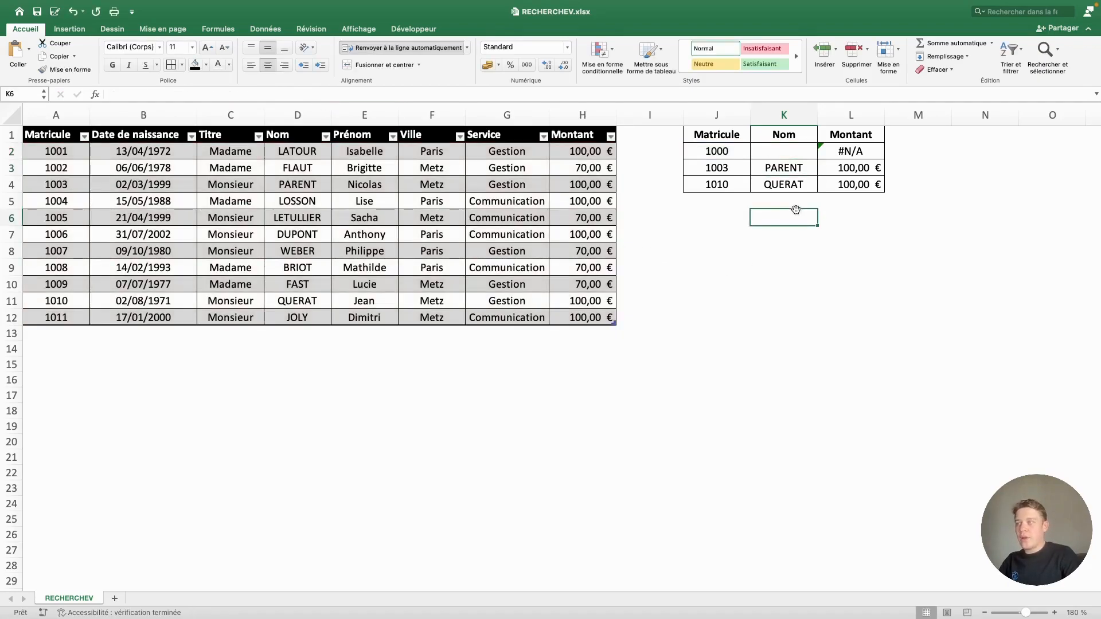